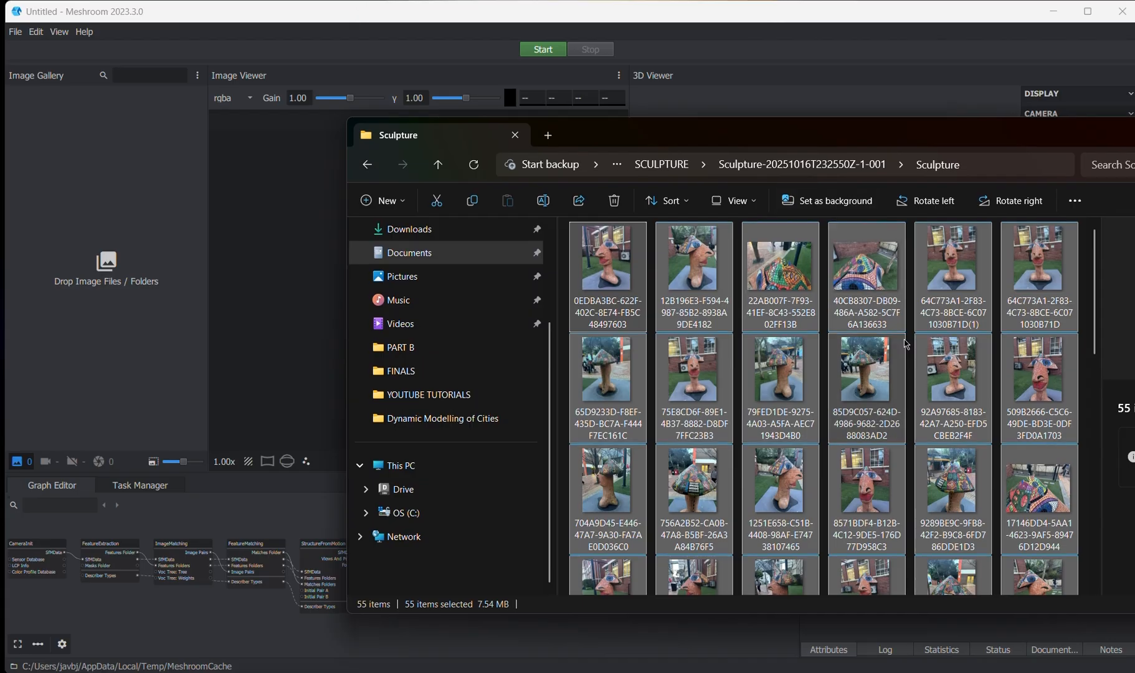
- Browse the sculpture photos at full size, from the first image in the Sculpture folder through the following shots, and close the photo viewer
scroll(821, 312, "down", 10)
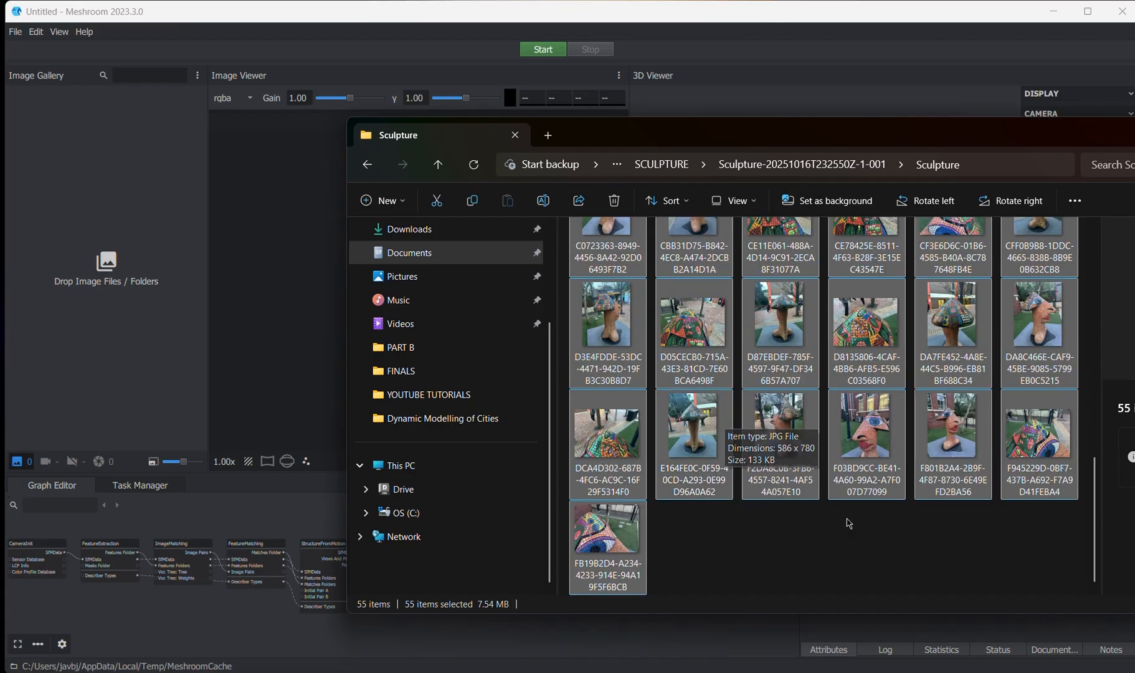
left_click(929, 558)
scroll(872, 498, "up", 10)
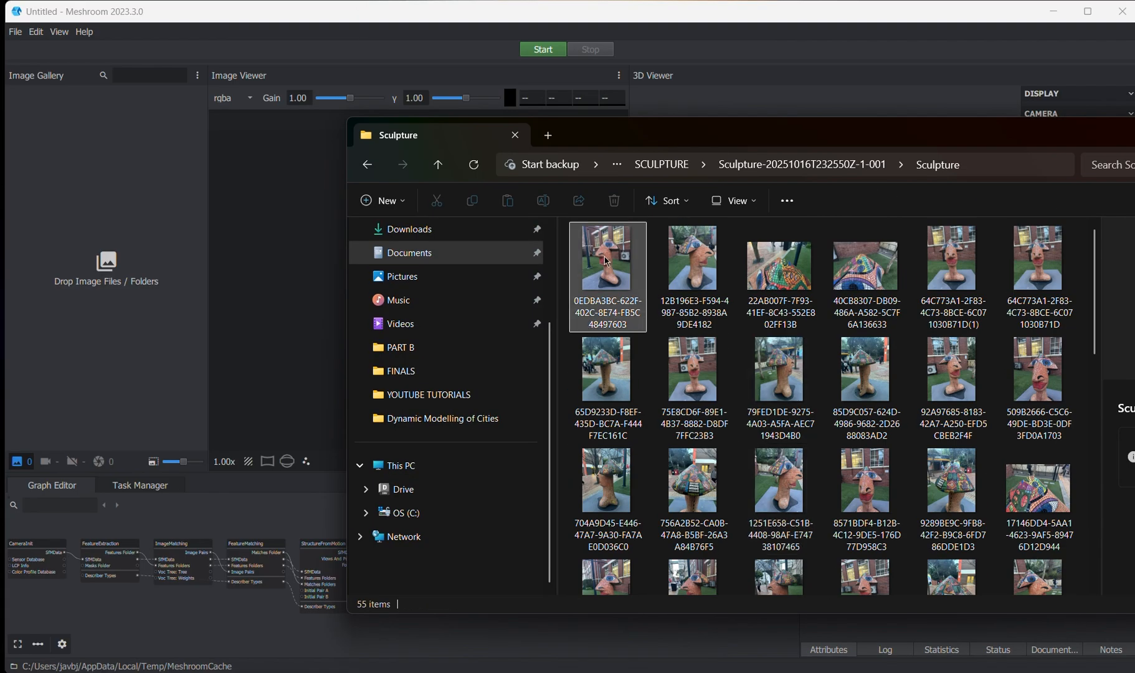
double_click(607, 262)
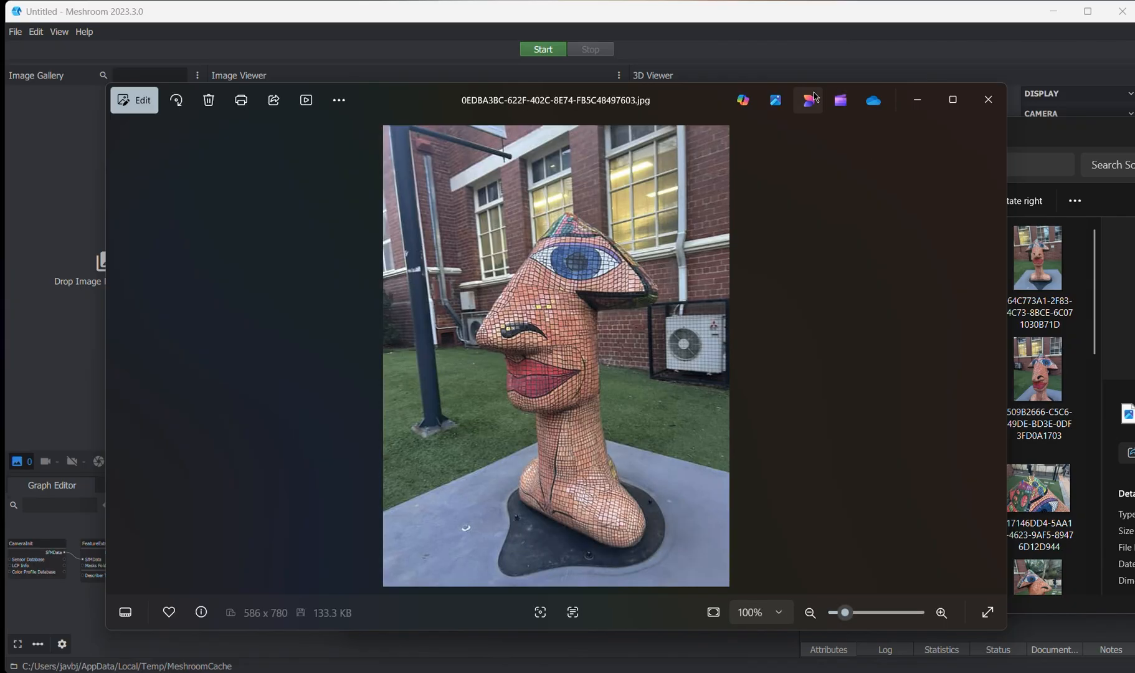
left_click_drag(584, 107, 550, 85)
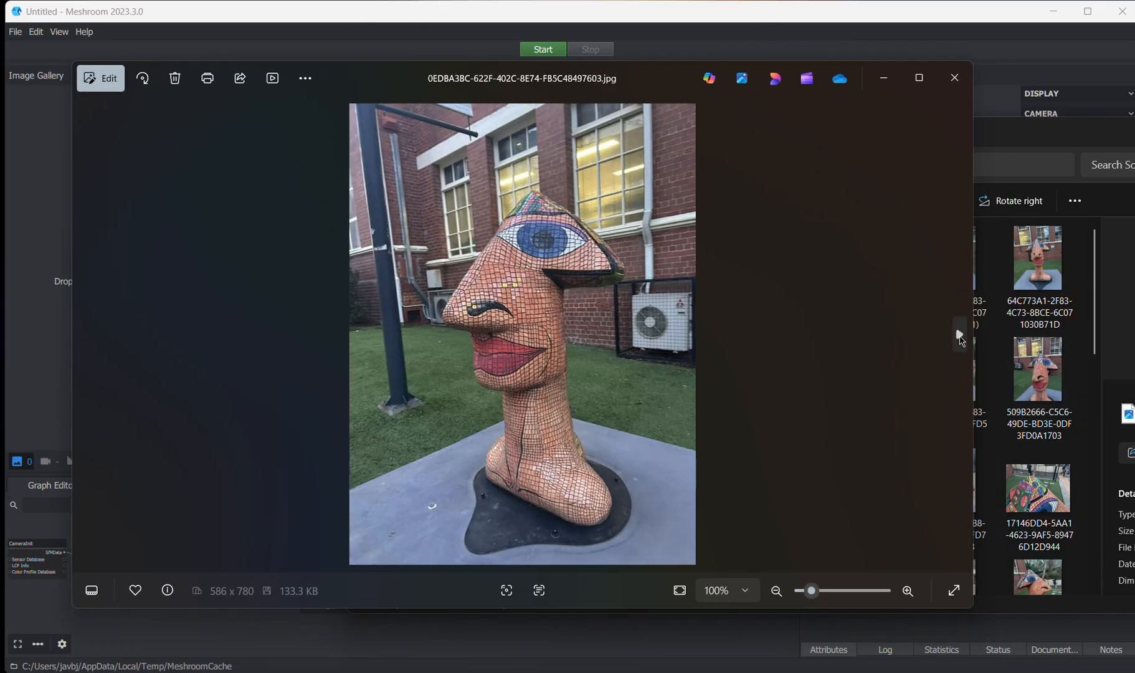
left_click(959, 335)
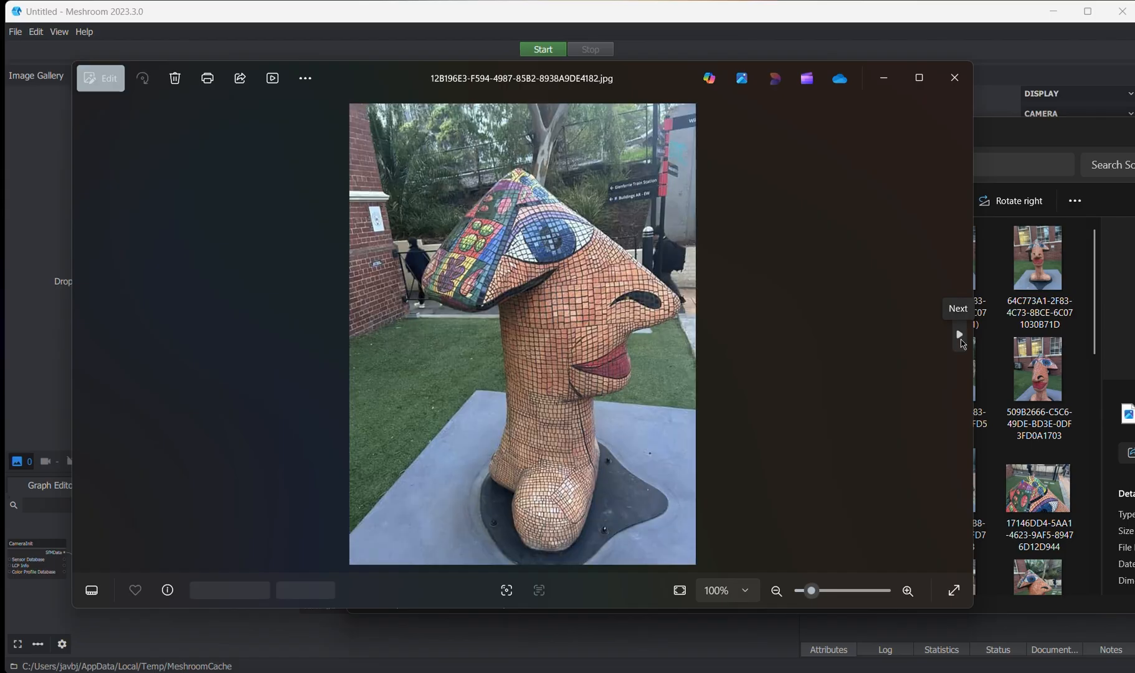
left_click_drag(421, 83, 404, 78)
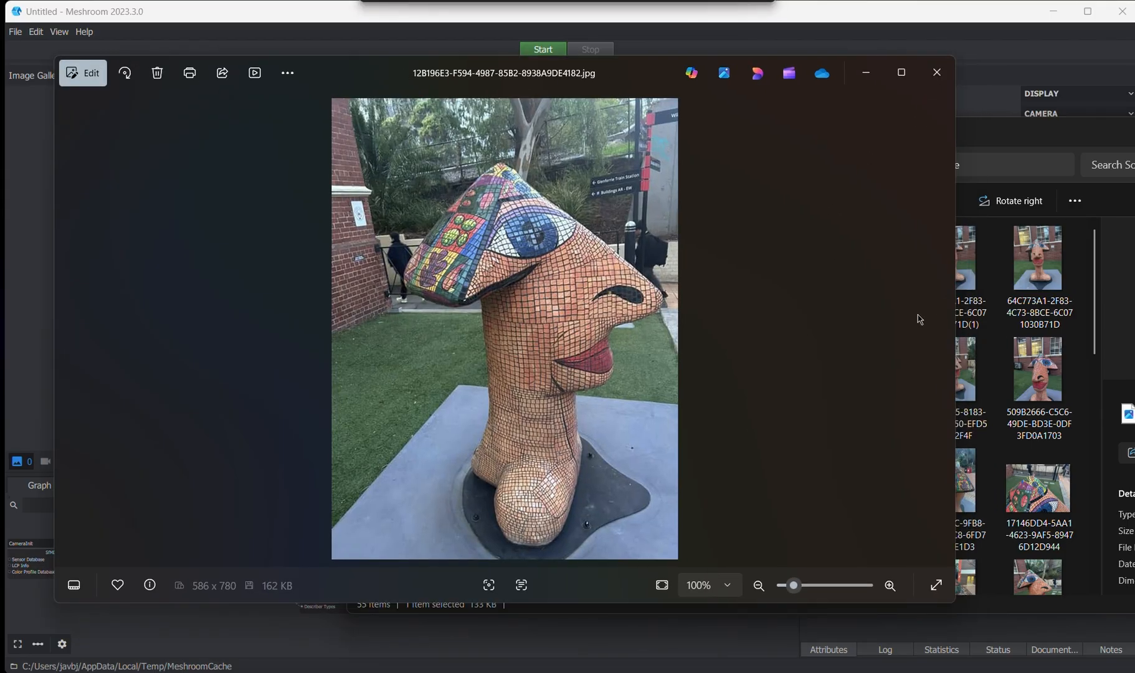
left_click(940, 332)
left_click(940, 332)
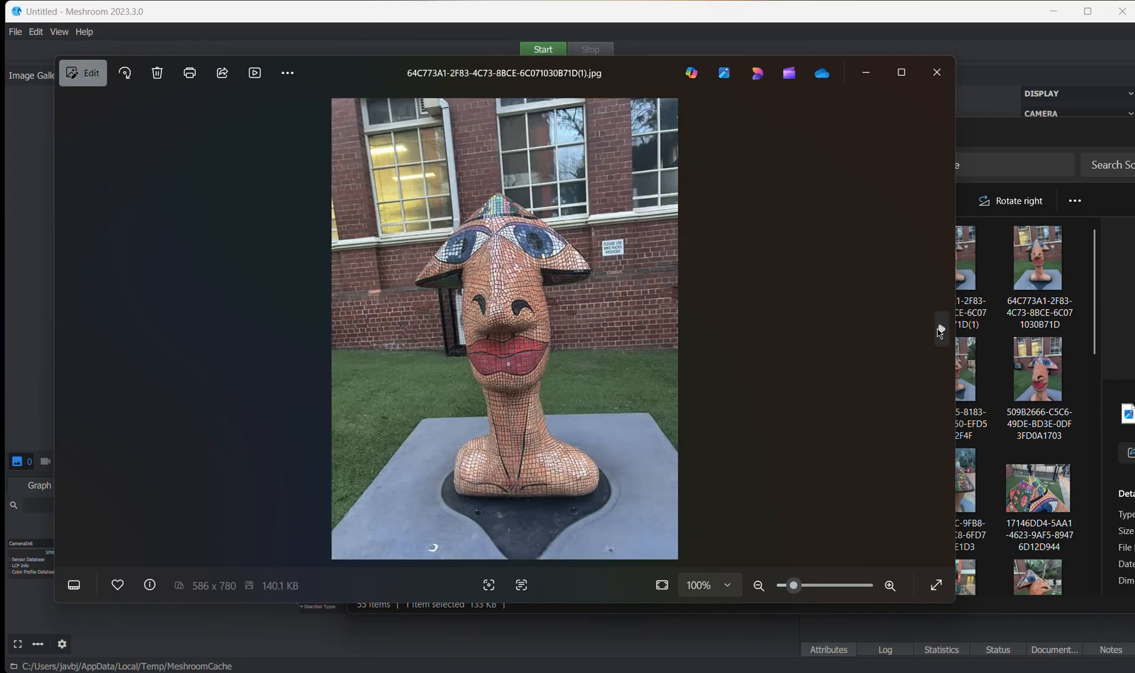
left_click(943, 334)
left_click(942, 333)
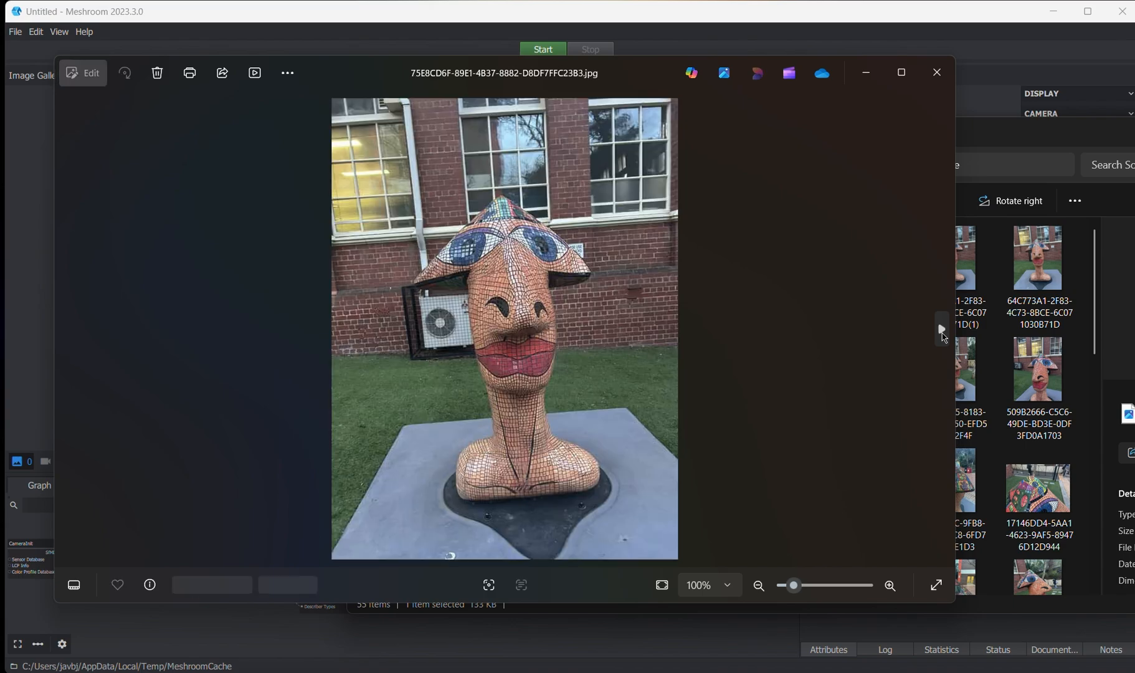
left_click(942, 333)
left_click(943, 333)
left_click(942, 333)
left_click(942, 333)
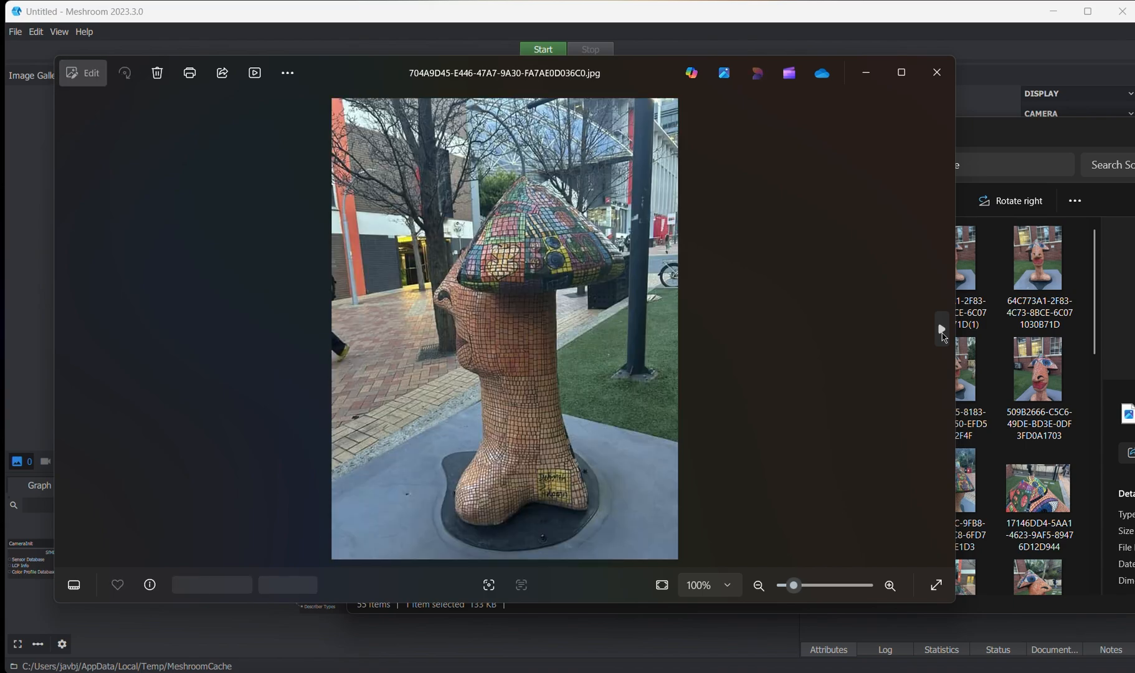
left_click(942, 333)
left_click(942, 333)
left_click(942, 333)
left_click(942, 333)
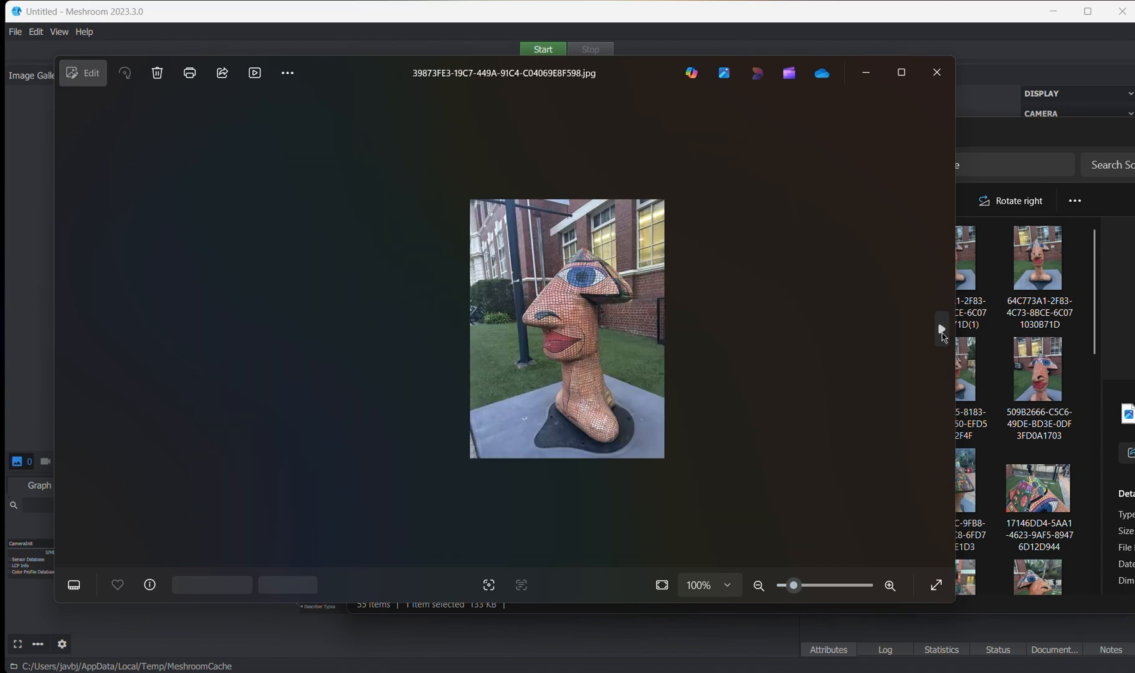
left_click(942, 333)
left_click(942, 332)
left_click(942, 333)
left_click(942, 333)
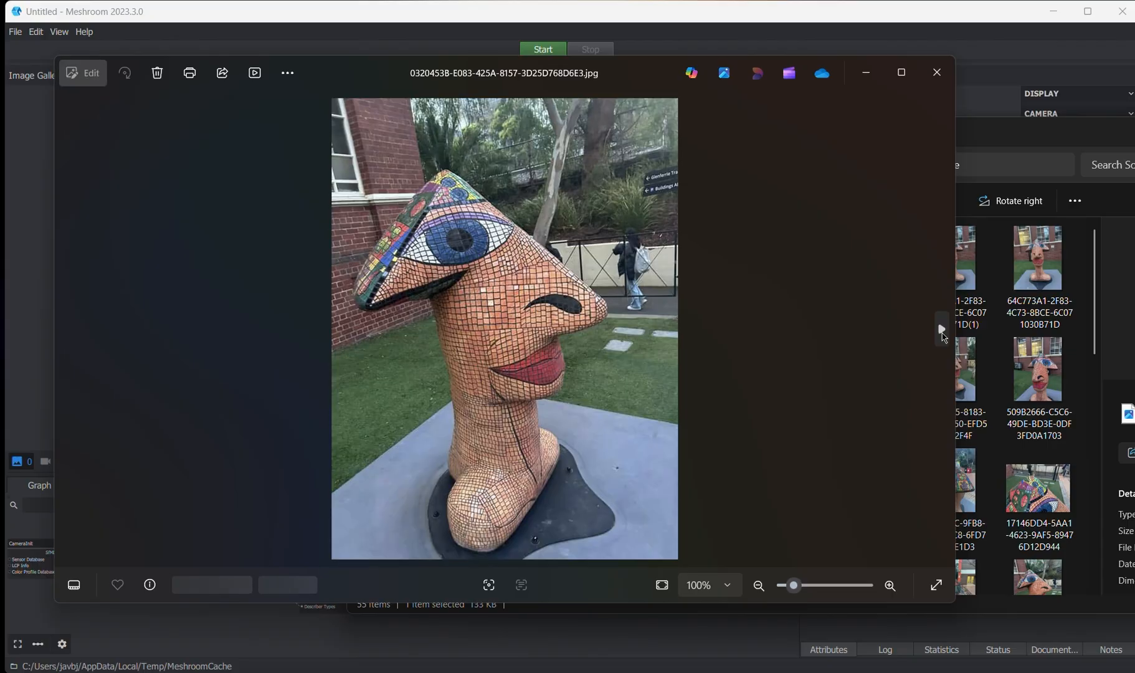
left_click(942, 333)
left_click(942, 333)
left_click(942, 333)
left_click(942, 333)
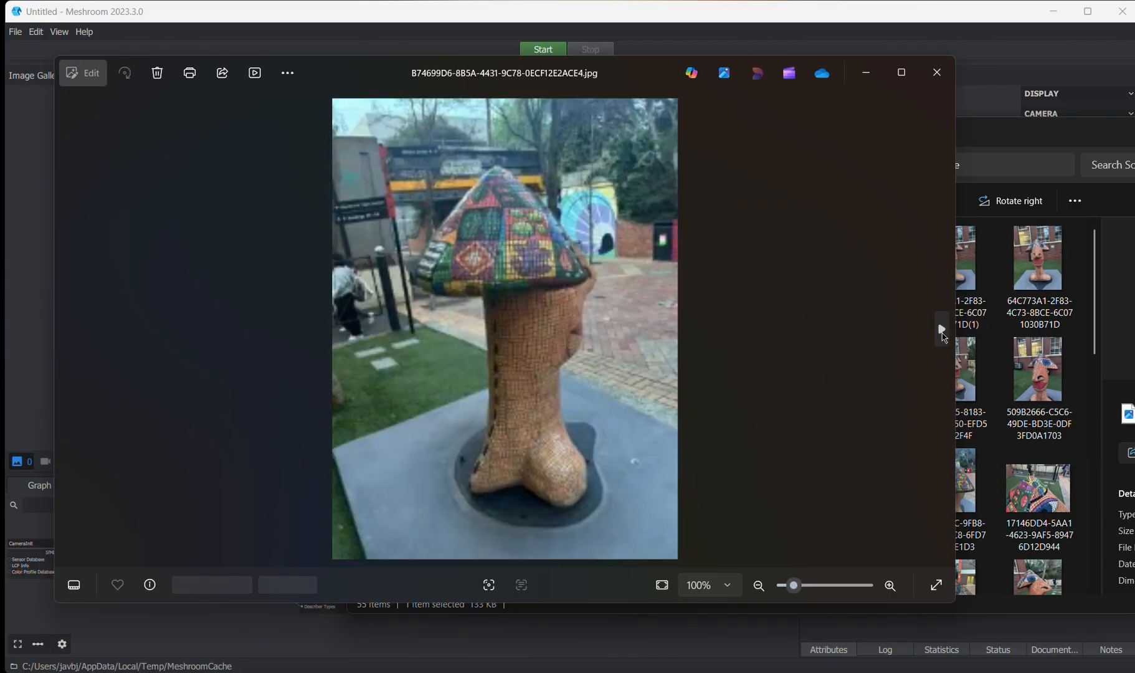
left_click(942, 333)
left_click(943, 333)
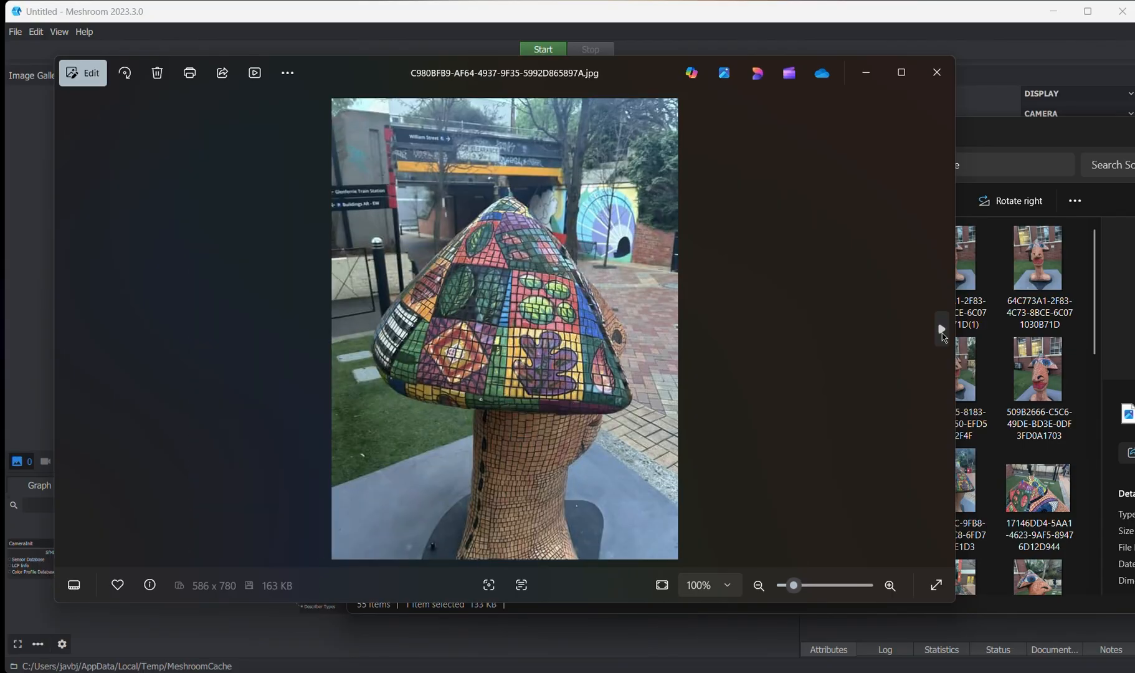
left_click(937, 73)
- Select all photos in the Sculpture folder and import them into Meshroom's Image Gallery
left_click_drag(928, 140, 827, 122)
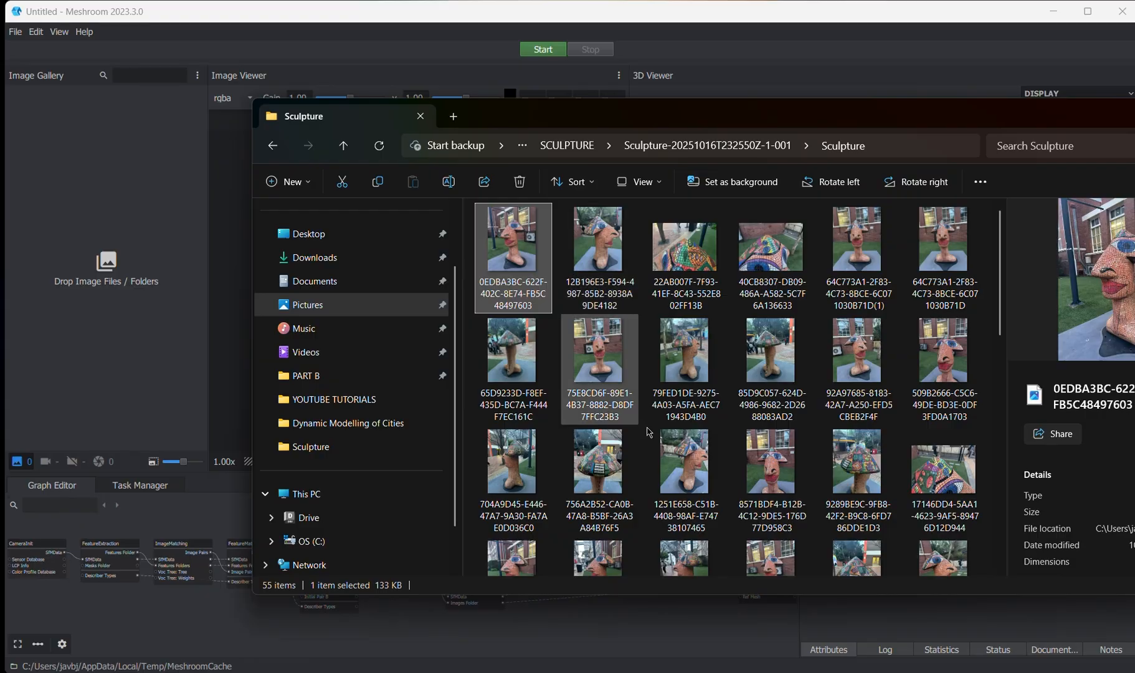
scroll(686, 474, "down", 8)
key("ctrl+a")
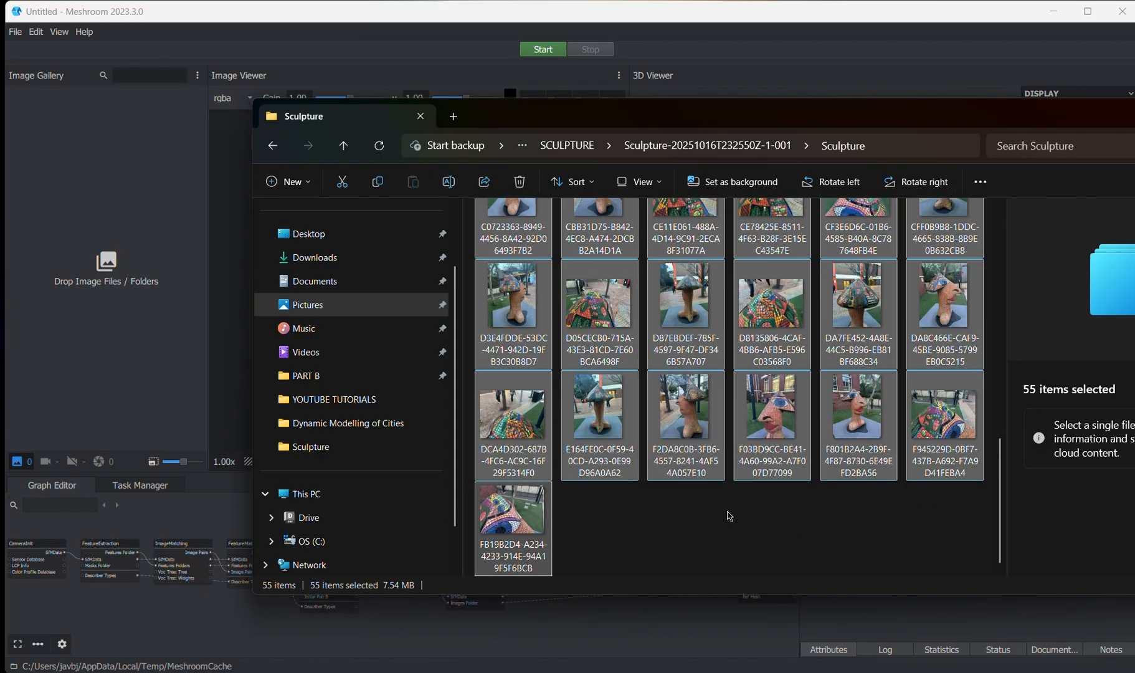
scroll(729, 516, "up", 8)
mouse_move(847, 128)
left_mouse_down()
mouse_move(801, 114)
mouse_move(649, 112)
mouse_move(735, 98)
mouse_move(716, 101)
mouse_move(829, 108)
left_mouse_up()
scroll(685, 374, "down", 6)
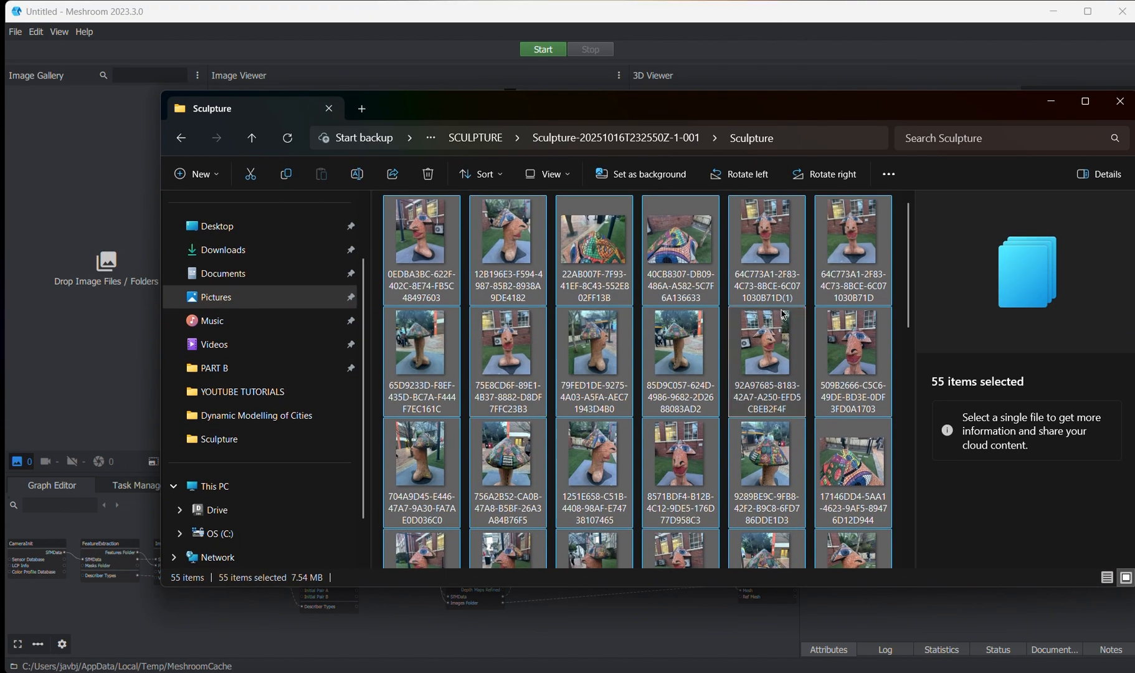
scroll(770, 375, "up", 6)
left_click_drag(691, 110, 832, 114)
scroll(685, 374, "down", 6)
scroll(748, 405, "up", 6)
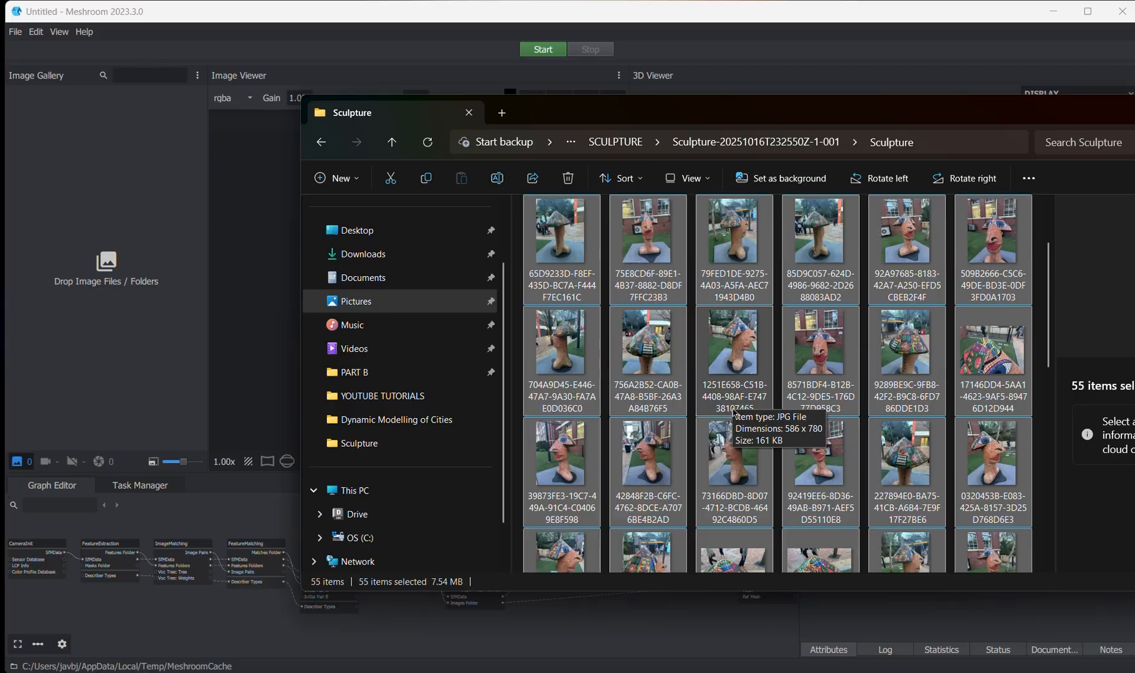
scroll(692, 384, "down", 6)
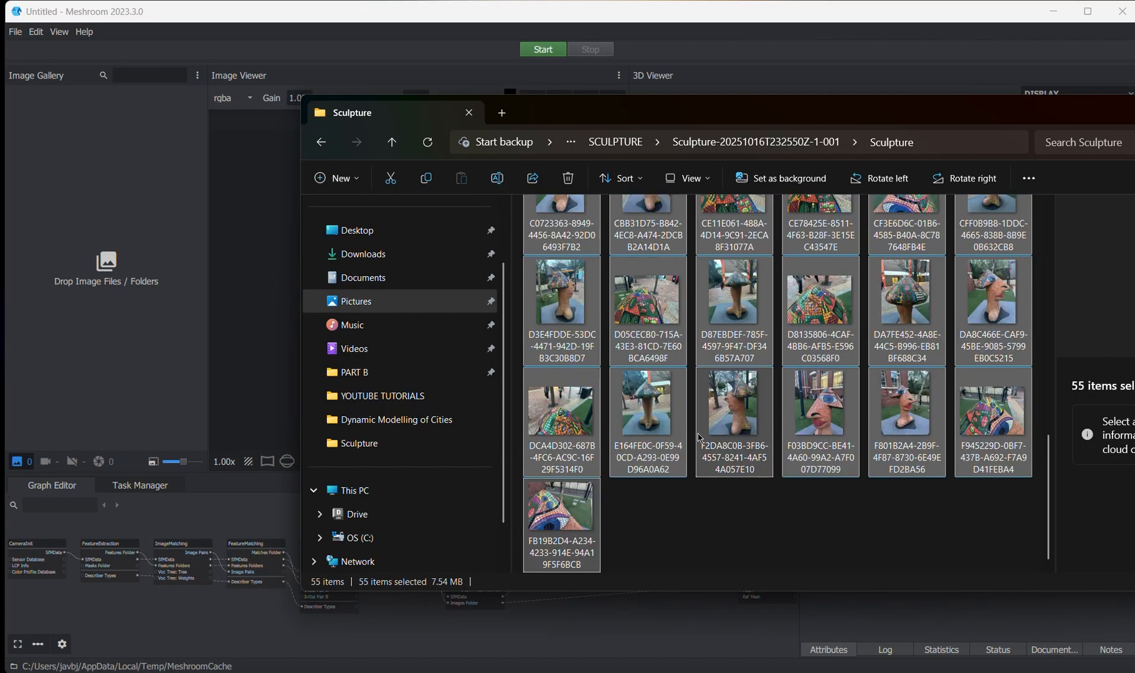
scroll(672, 396, "up", 6)
left_click_drag(571, 232, 139, 227)
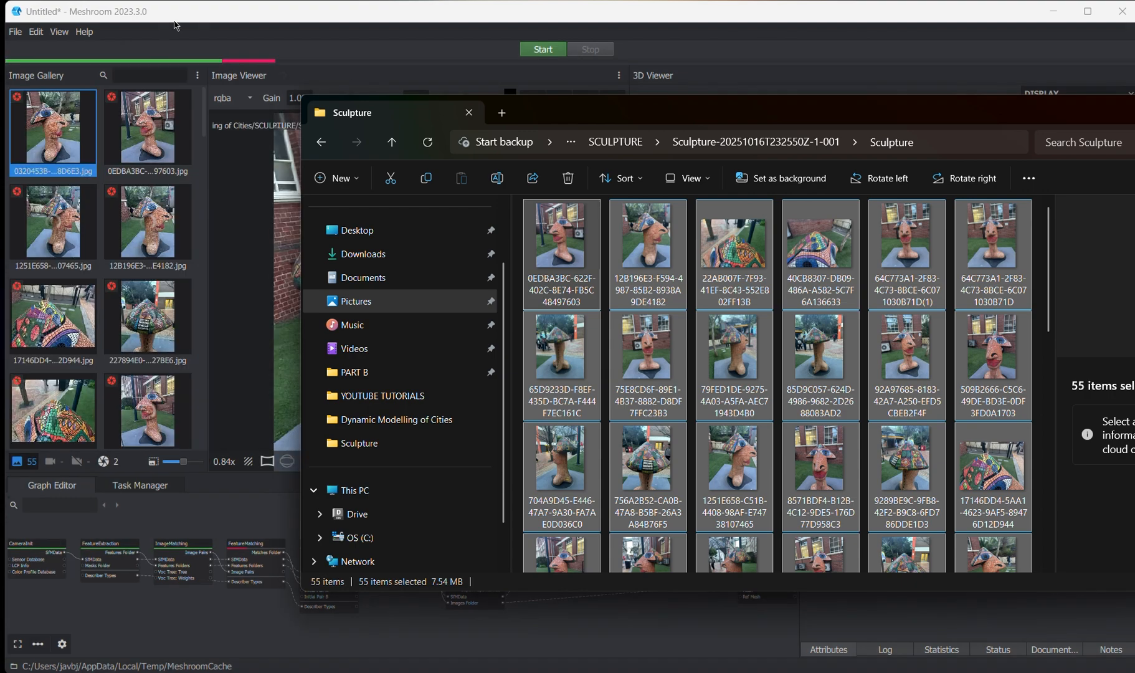
left_click(223, 22)
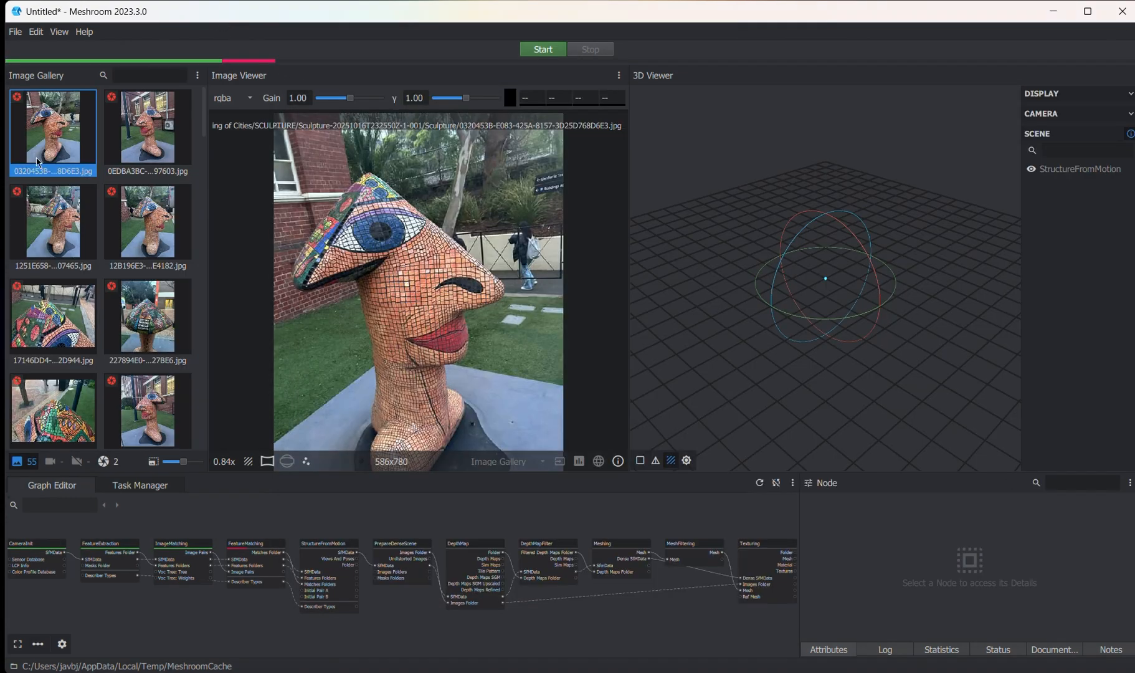
- Check the imported photos in the Image Gallery by previewing several of them one after another in the Image Viewer
scroll(159, 192, "down", 3)
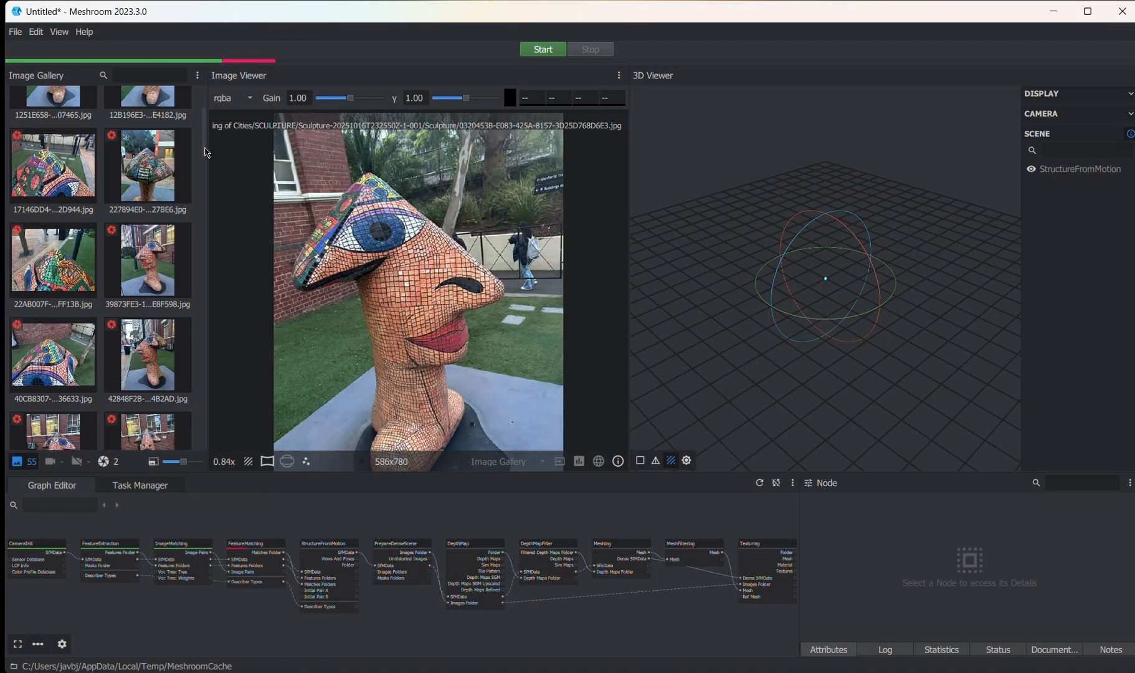
scroll(207, 152, "up", 3)
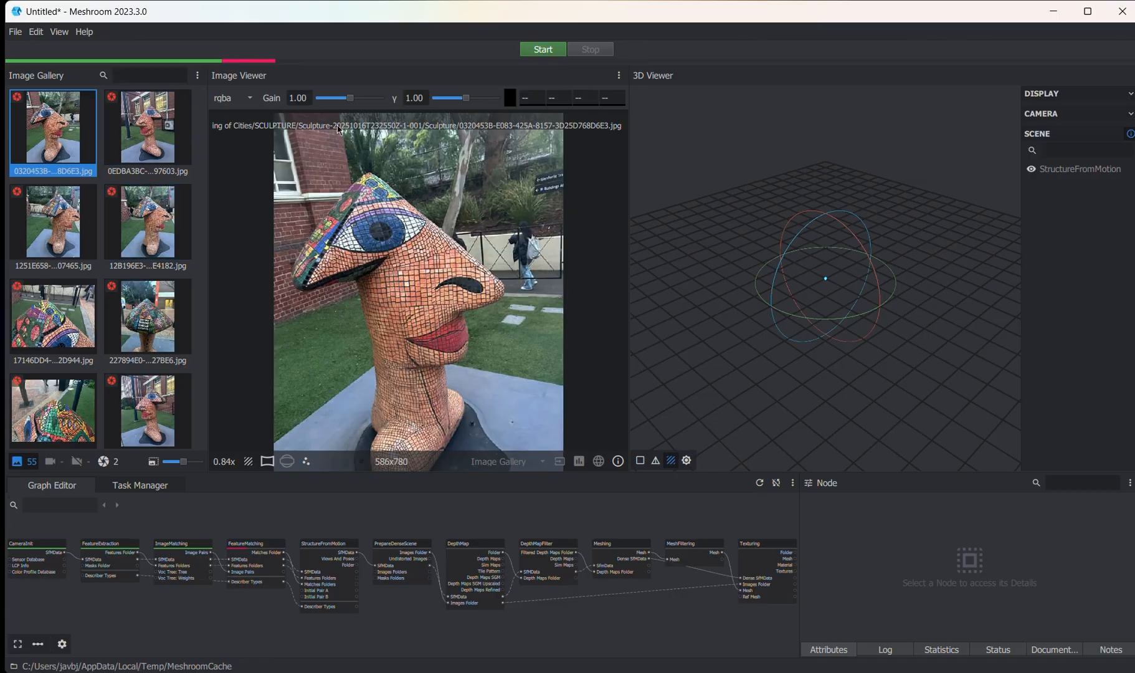
left_click(148, 128)
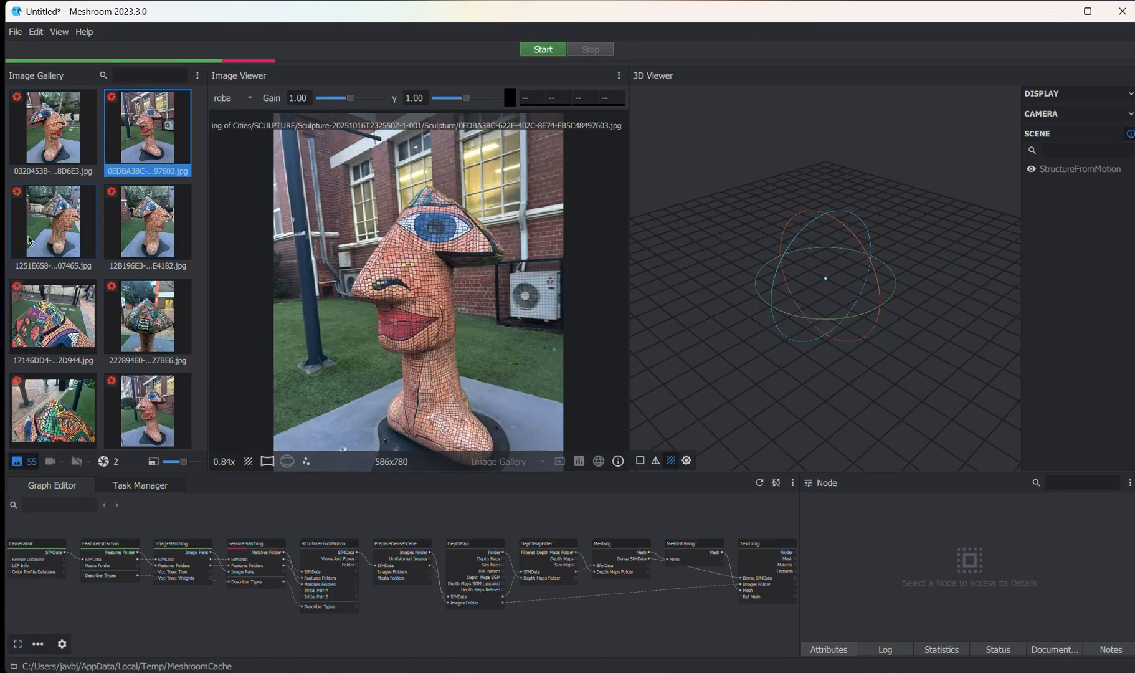
left_click(30, 241)
left_click(148, 224)
left_click(56, 318)
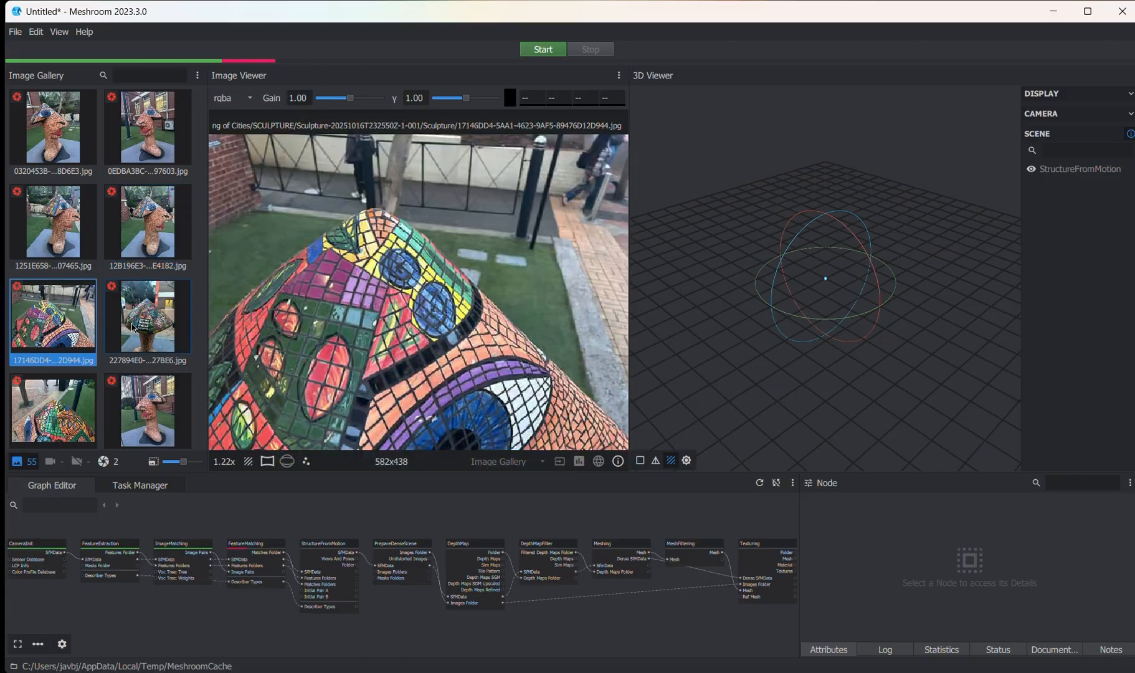
left_click(133, 329)
scroll(133, 328, "down", 6)
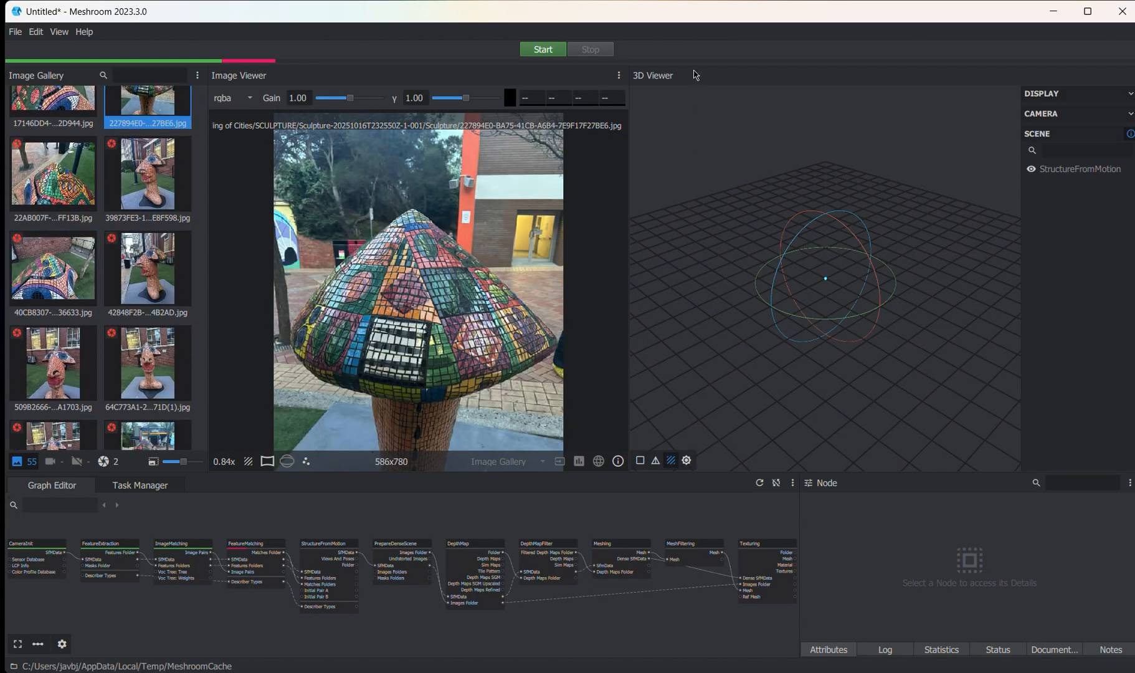
- Examine the empty 3D scene and the pipeline nodes in the graph, from CameraInit through StructureFromMotion to Meshing
left_click_drag(930, 360, 875, 280)
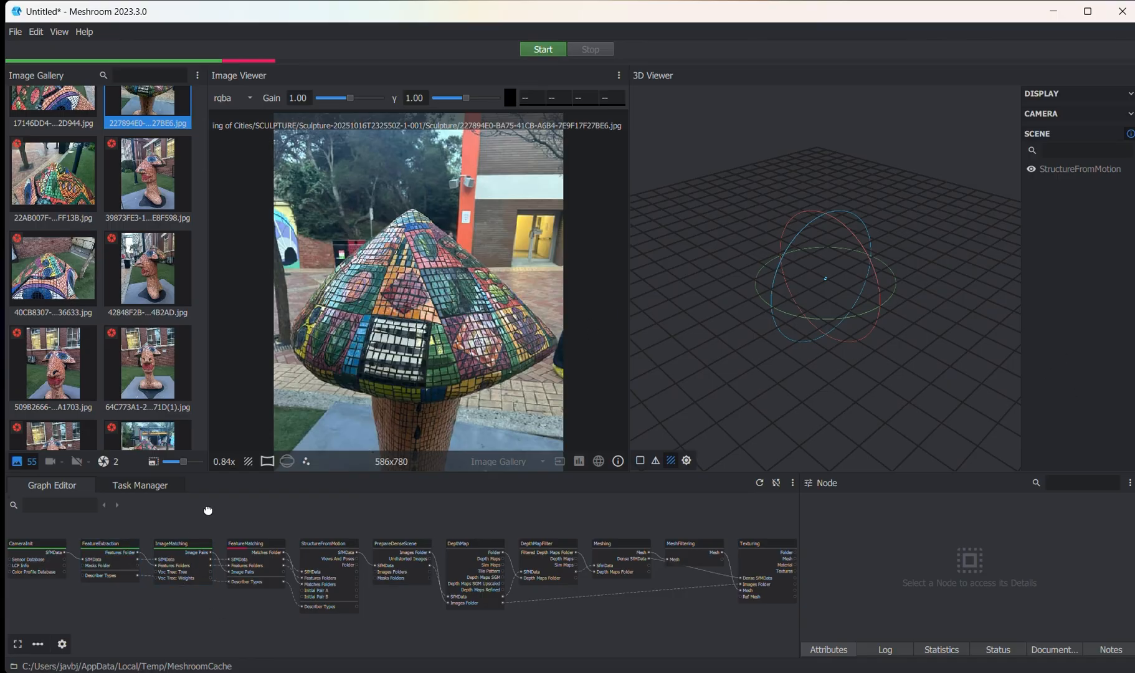
middle_click_drag(208, 510, 308, 505)
scroll(118, 545, "up", 4)
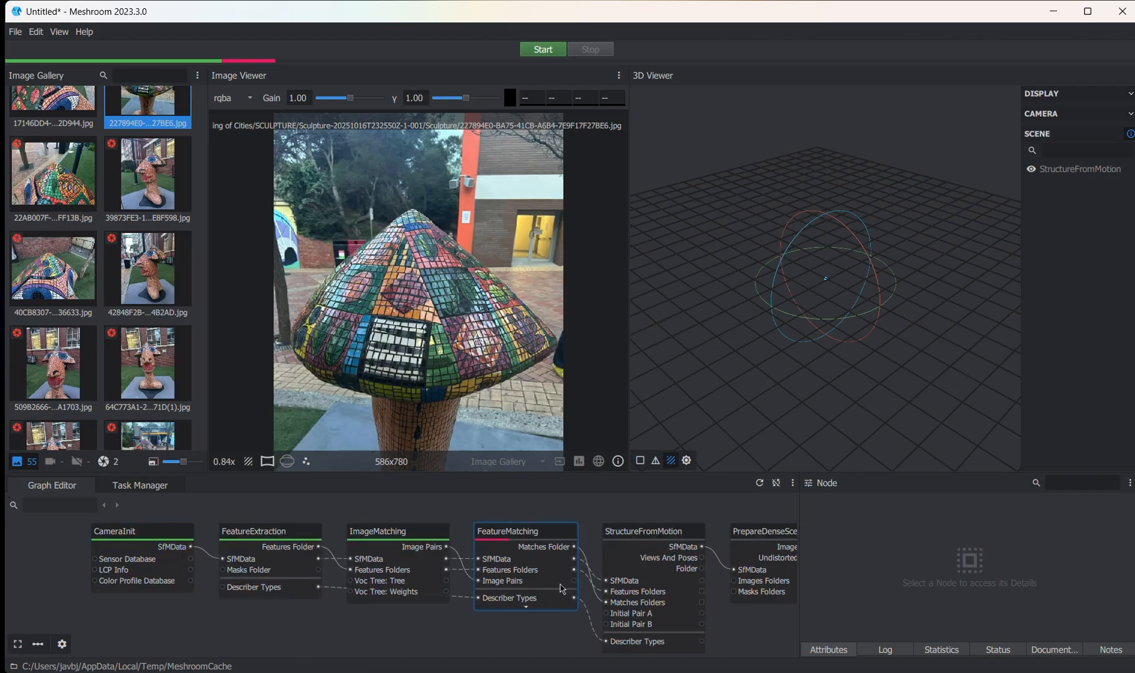
middle_click_drag(543, 585, 479, 579)
scroll(623, 568, "down", 1)
middle_click_drag(623, 568, 649, 571)
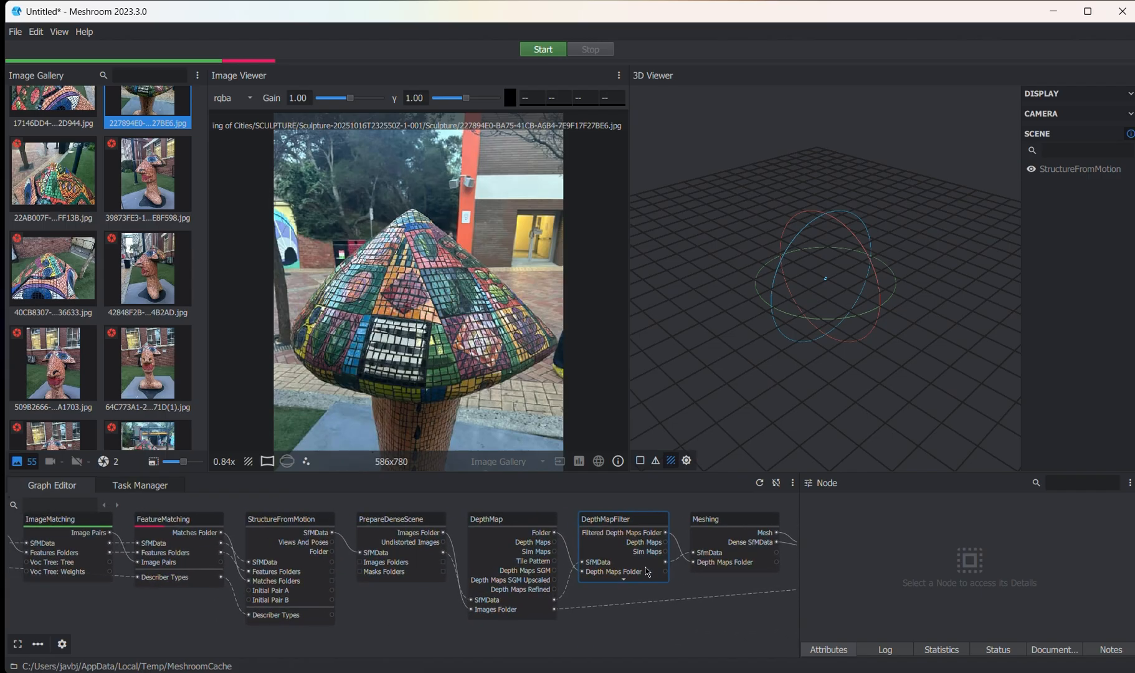
middle_click_drag(389, 570, 635, 581)
scroll(294, 561, "down", 2)
middle_click_drag(295, 564, 251, 561)
middle_click_drag(445, 582, 451, 597)
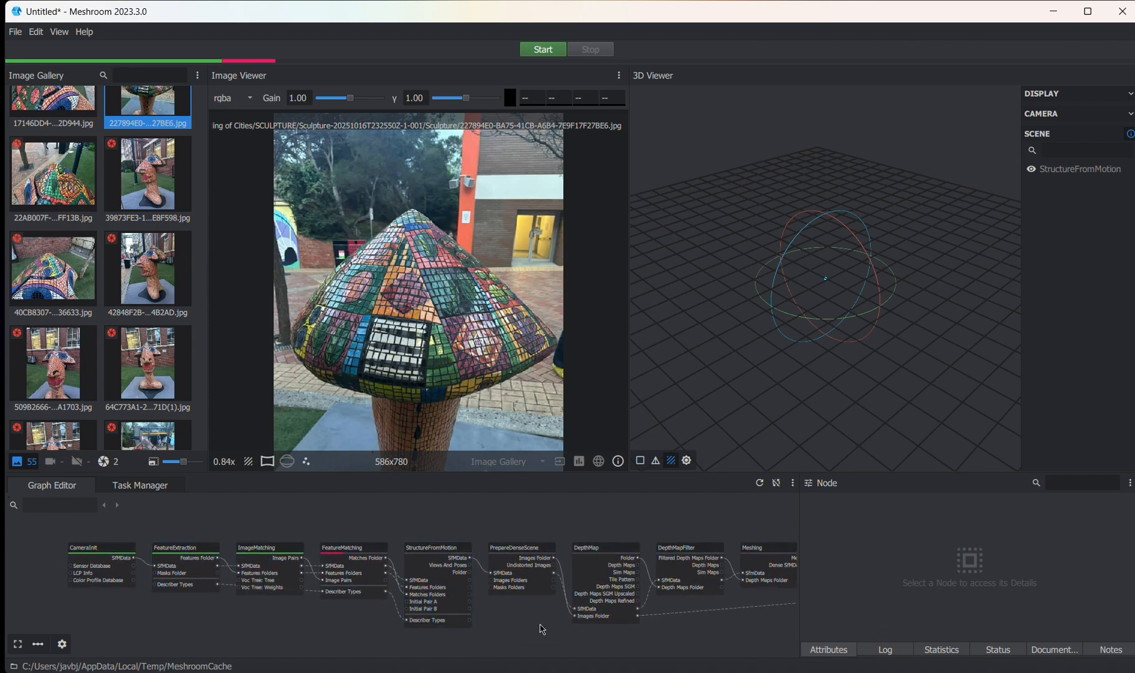
scroll(419, 568, "up", 5)
scroll(451, 539, "down", 4)
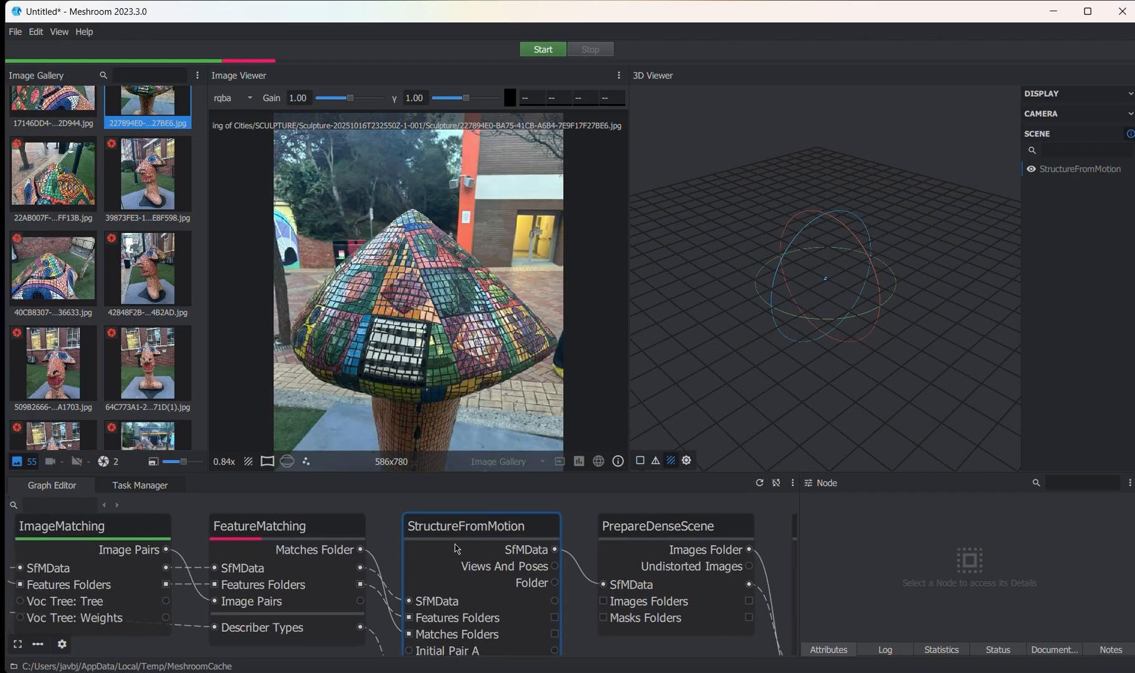
scroll(496, 527, "up", 1)
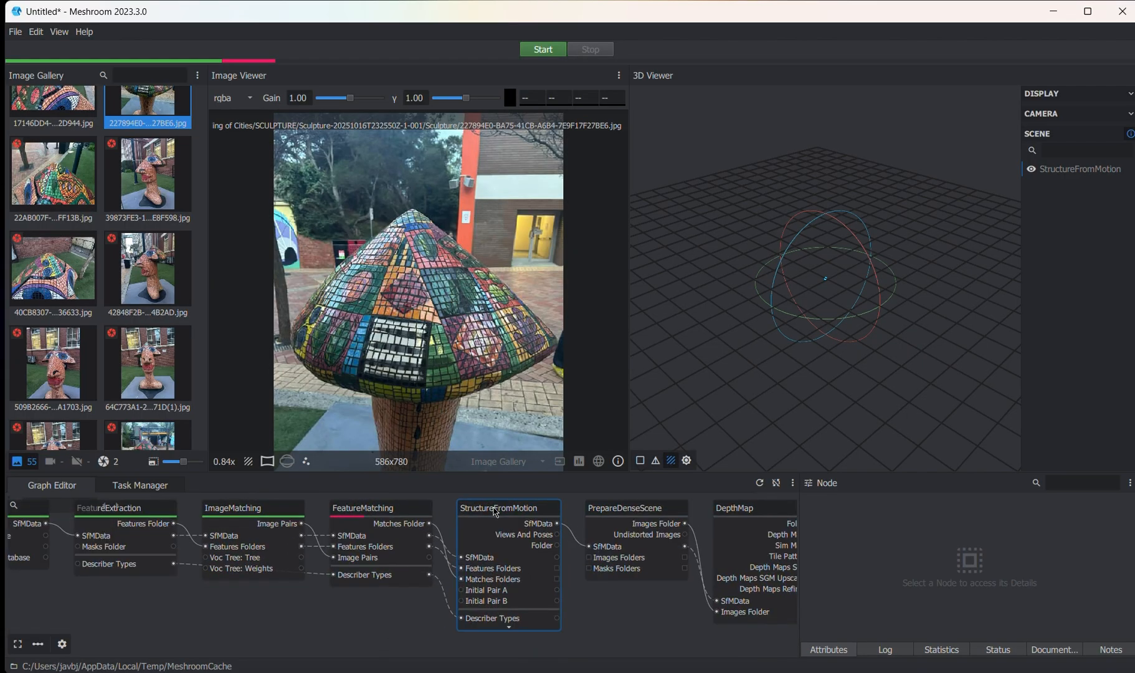
- Compute the StructureFromMotion node, continuing without saving the project
left_click(494, 512)
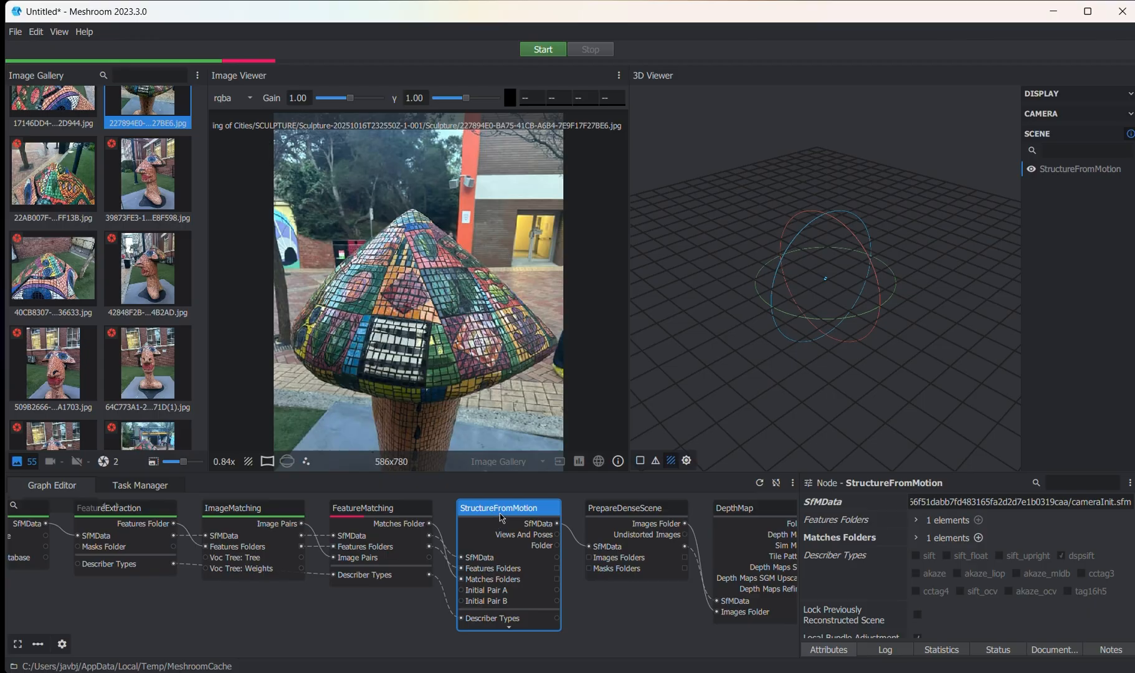
middle_click_drag(473, 568, 546, 531)
scroll(596, 558, "down", 1)
scroll(582, 531, "up", 1)
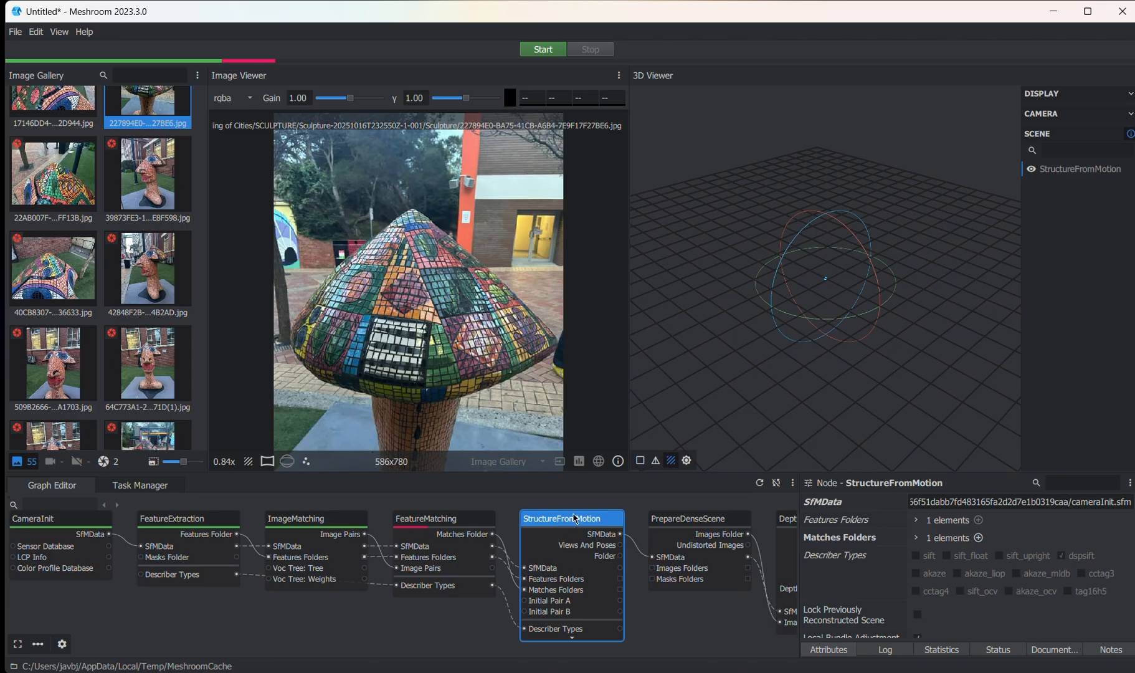
right_click(556, 519)
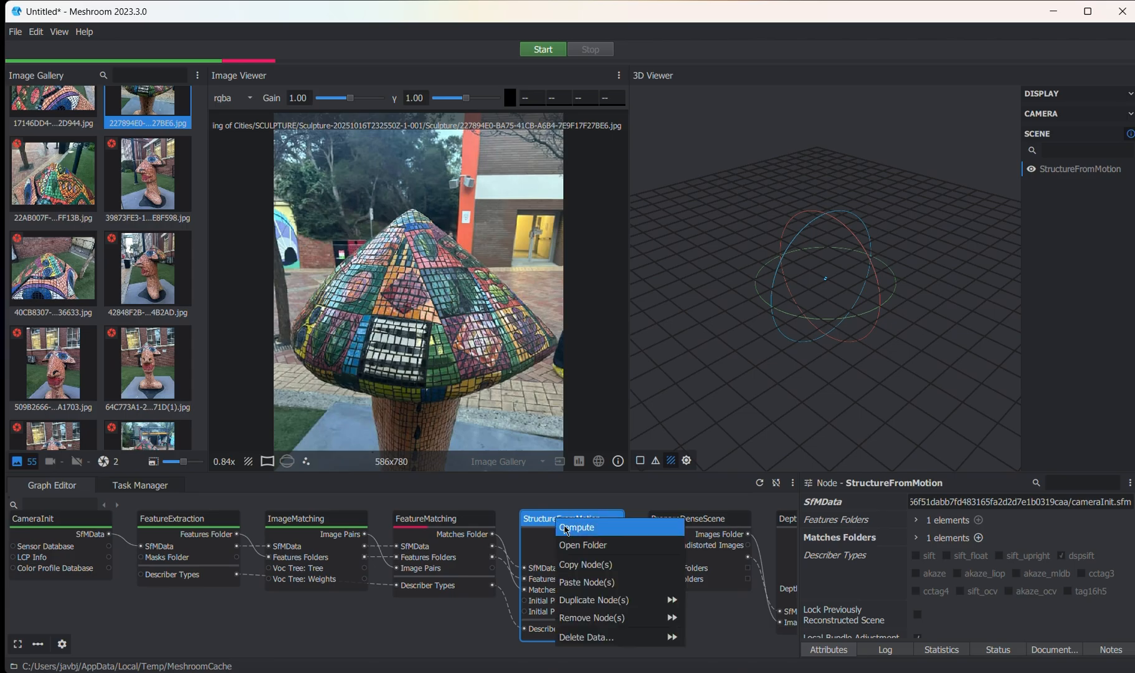
left_click(567, 527)
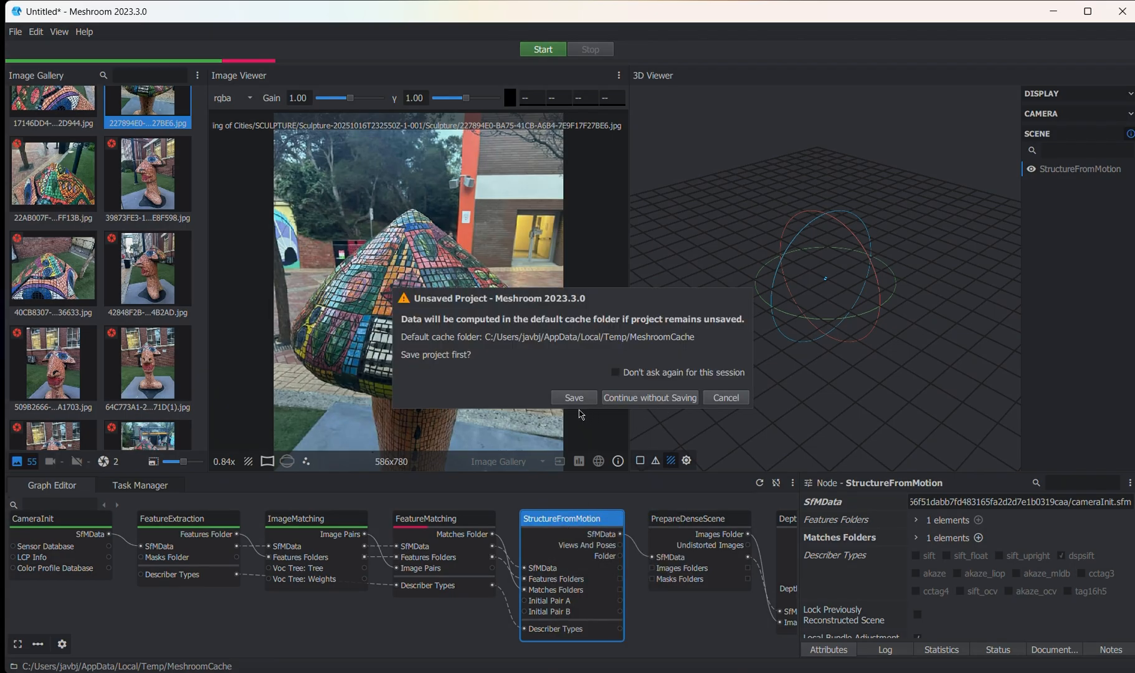
left_click(635, 402)
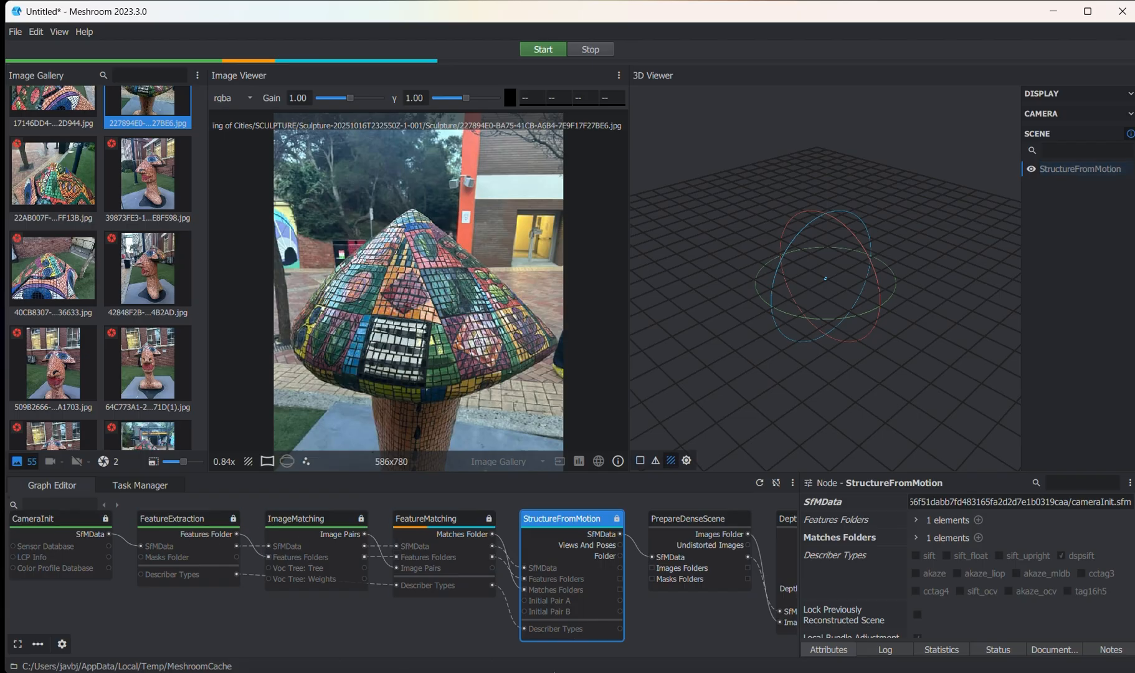
- Check the computation progress of the FeatureMatching and StructureFromMotion tasks, and return to the node graph
scroll(538, 572, "down", 1)
middle_click_drag(527, 563, 567, 565)
middle_click_drag(205, 554, 188, 552)
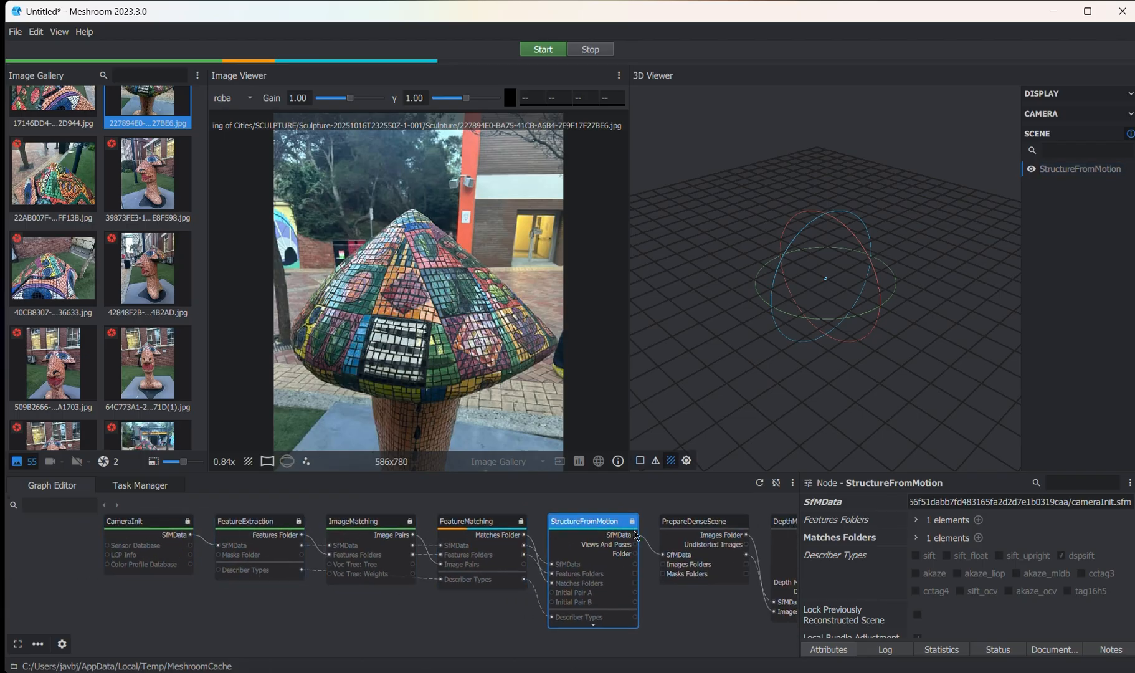
middle_click_drag(571, 565, 571, 558)
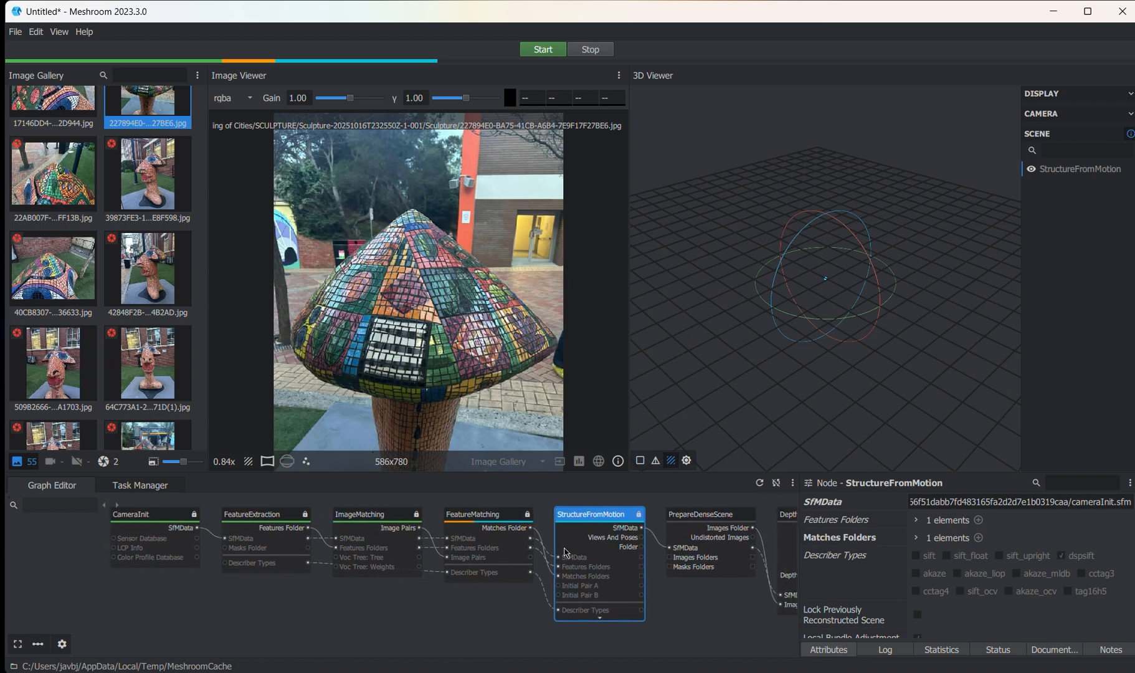
left_click(140, 486)
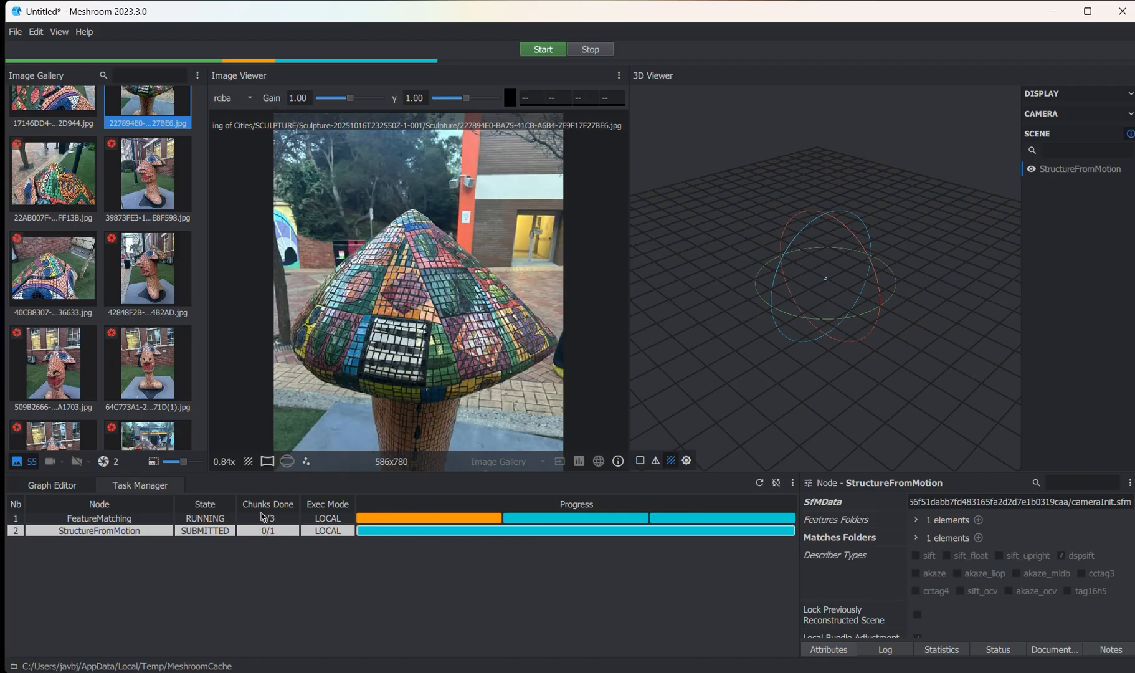
left_click(72, 488)
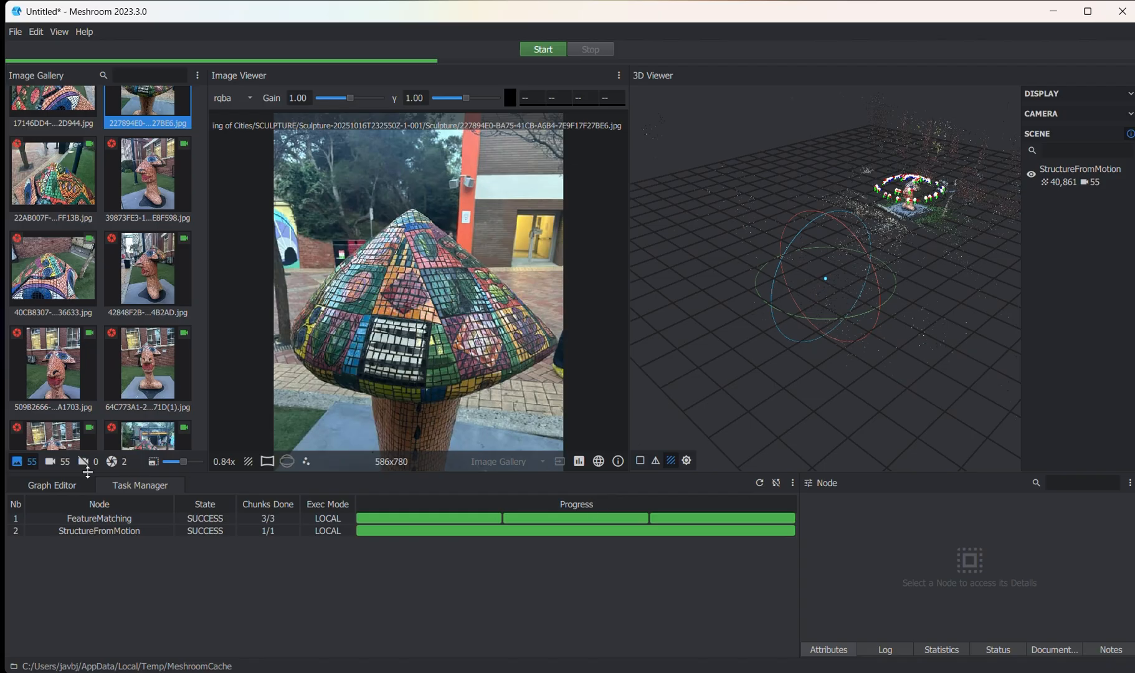
left_click(53, 485)
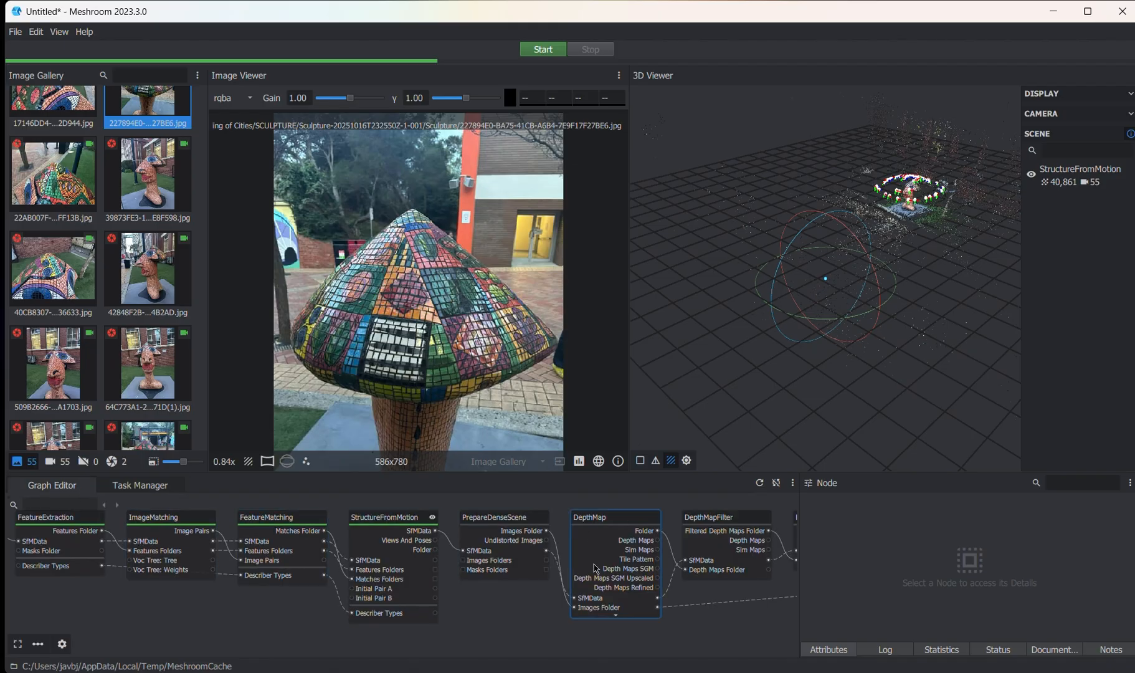
- Examine the sculpture's sparse point cloud and the ring of reconstructed camera positions, up close and from a distance
left_click_drag(941, 198, 903, 228)
scroll(848, 294, "up", 10)
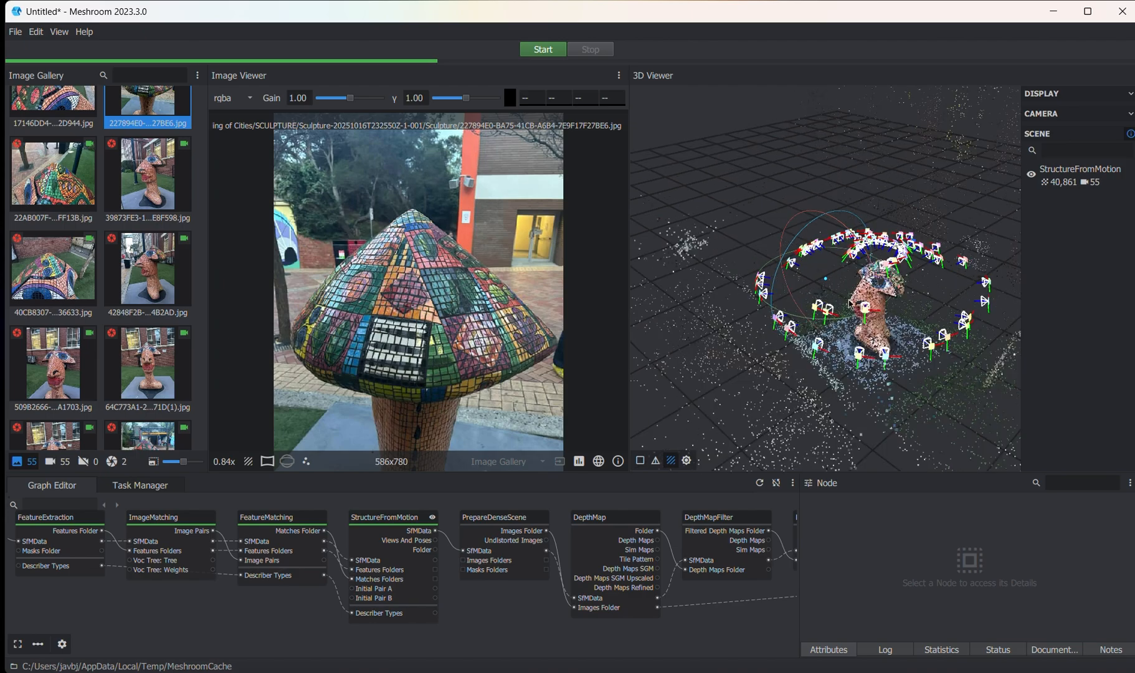
middle_click_drag(862, 304, 825, 288)
scroll(826, 291, "up", 8)
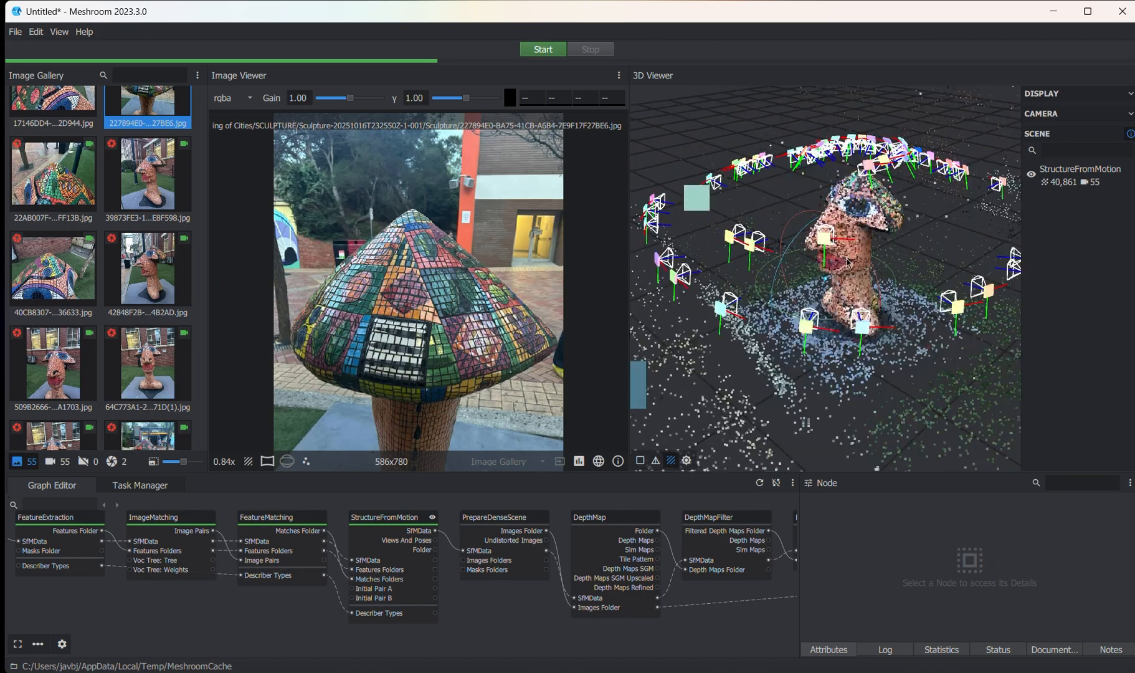
scroll(839, 259, "down", 5)
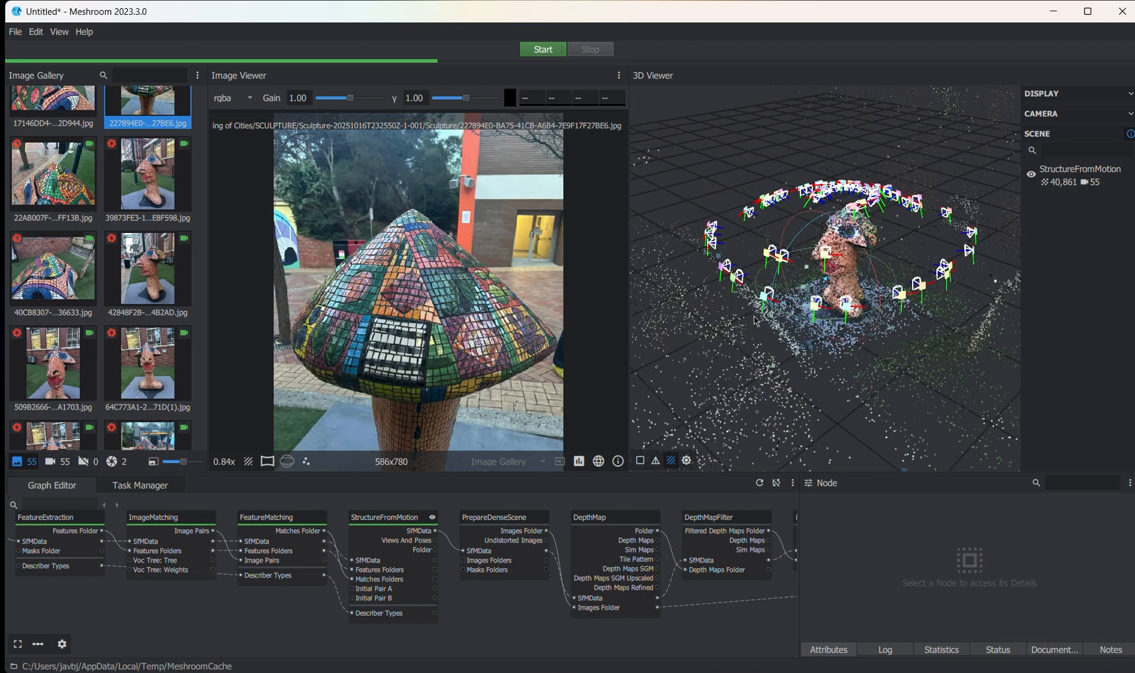
scroll(838, 251, "up", 4)
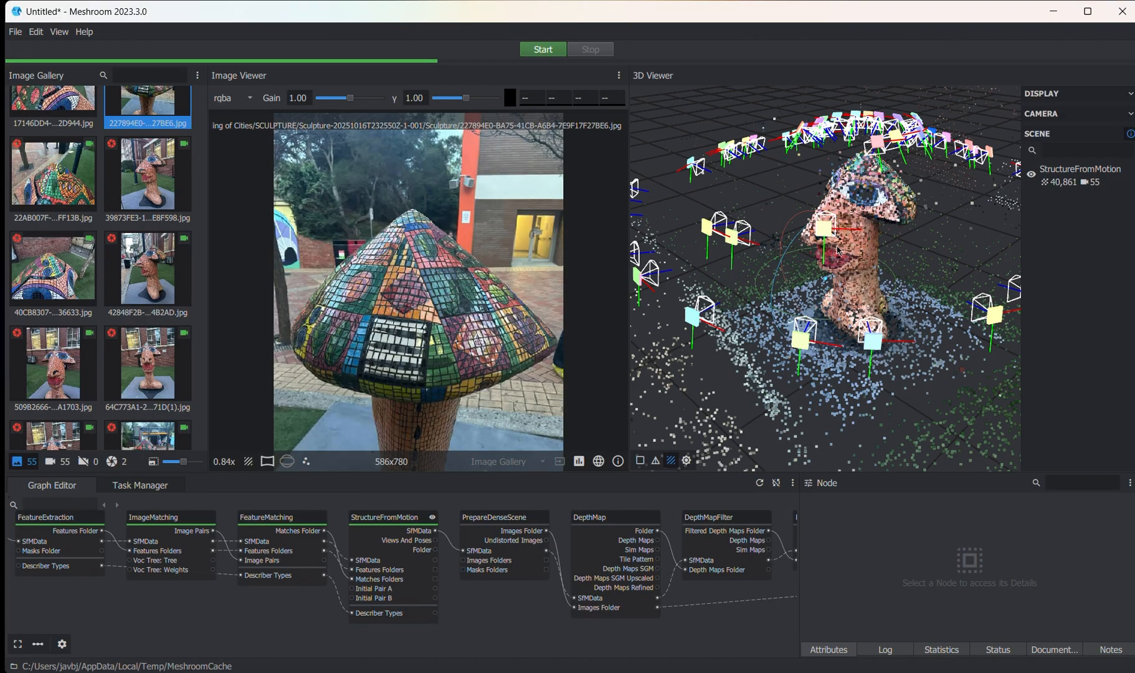
scroll(842, 199, "down", 2)
scroll(831, 287, "up", 4)
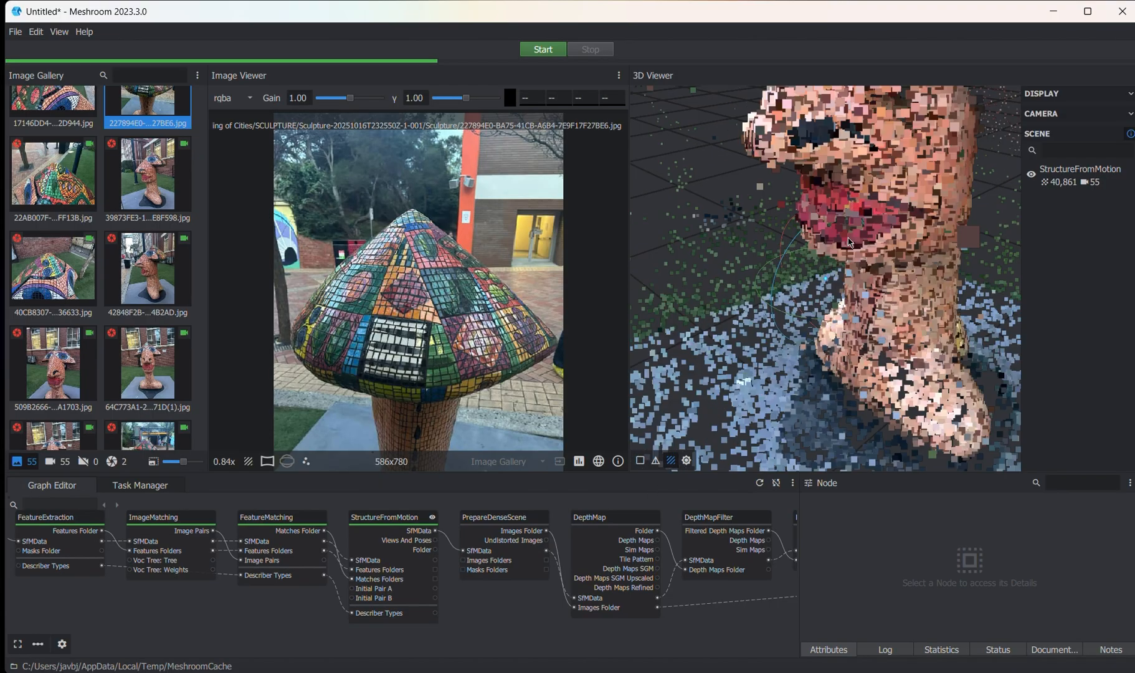
scroll(781, 347, "up", 3)
scroll(838, 302, "down", 5)
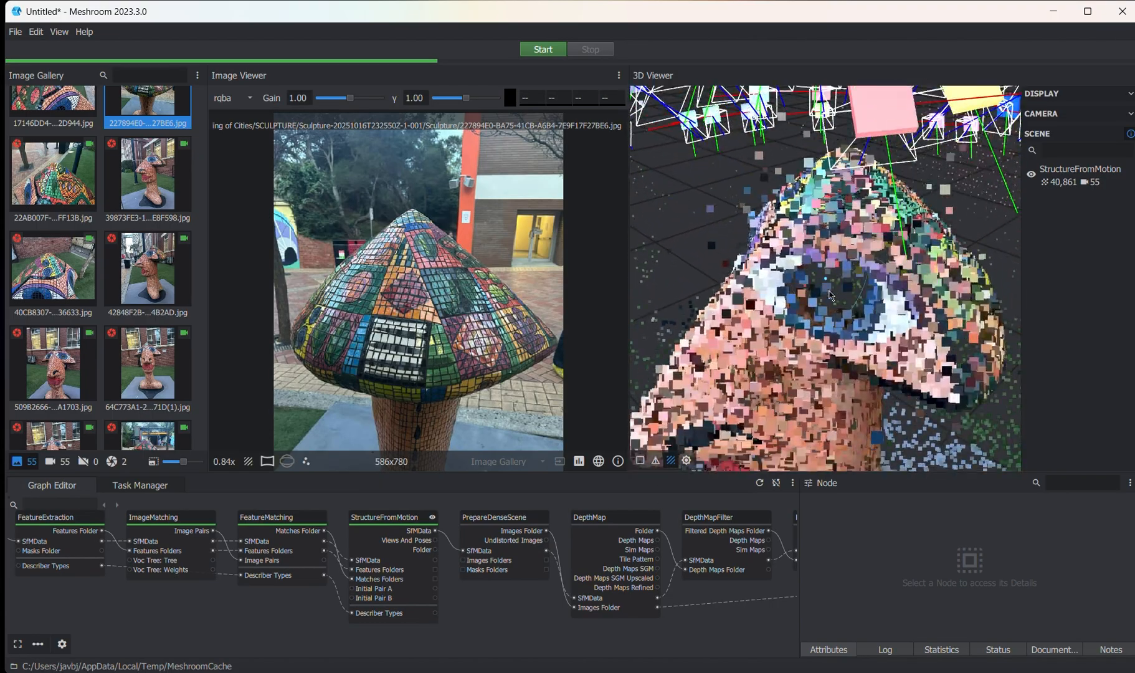
left_click_drag(842, 309, 713, 416)
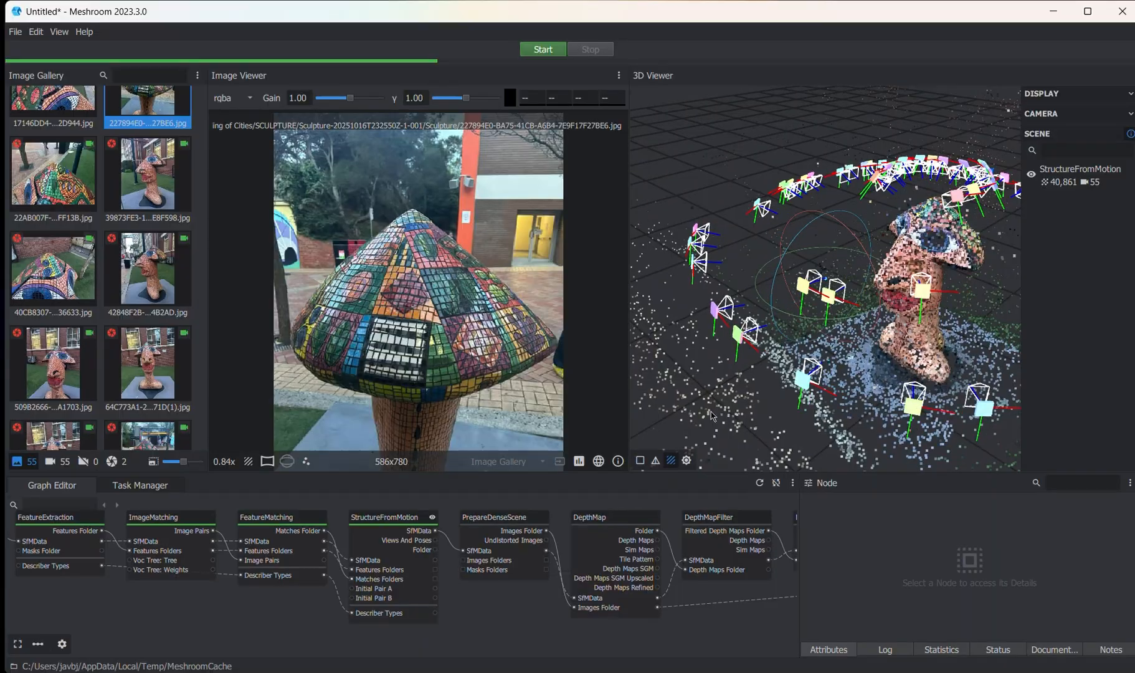
- Compute the DepthMap node, continuing without saving the project
left_click(609, 523)
right_click(609, 524)
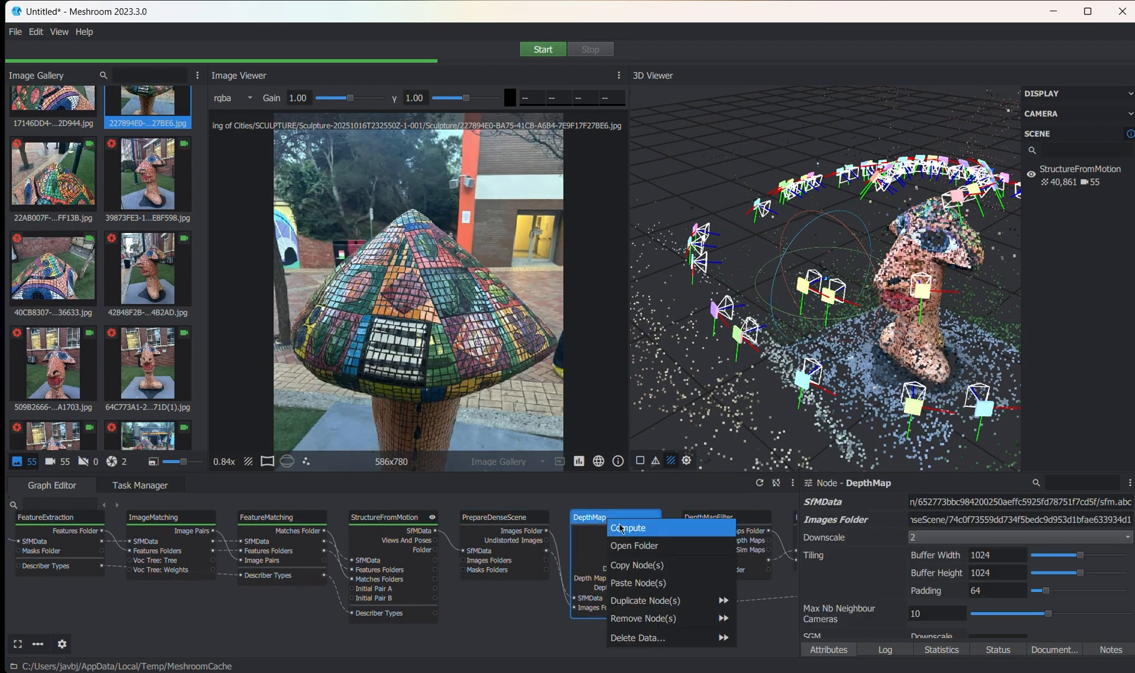
left_click(622, 529)
left_click(640, 406)
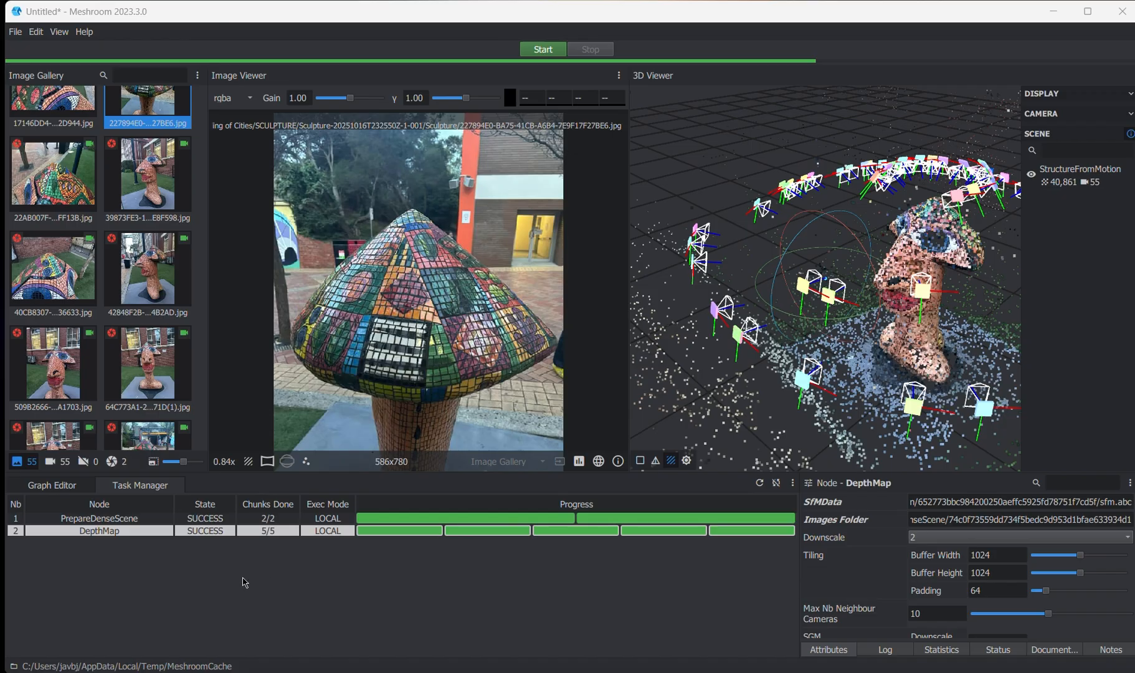
- Return to the node graph and compute the Meshing node, continuing without saving the project
left_click_drag(799, 349, 789, 345)
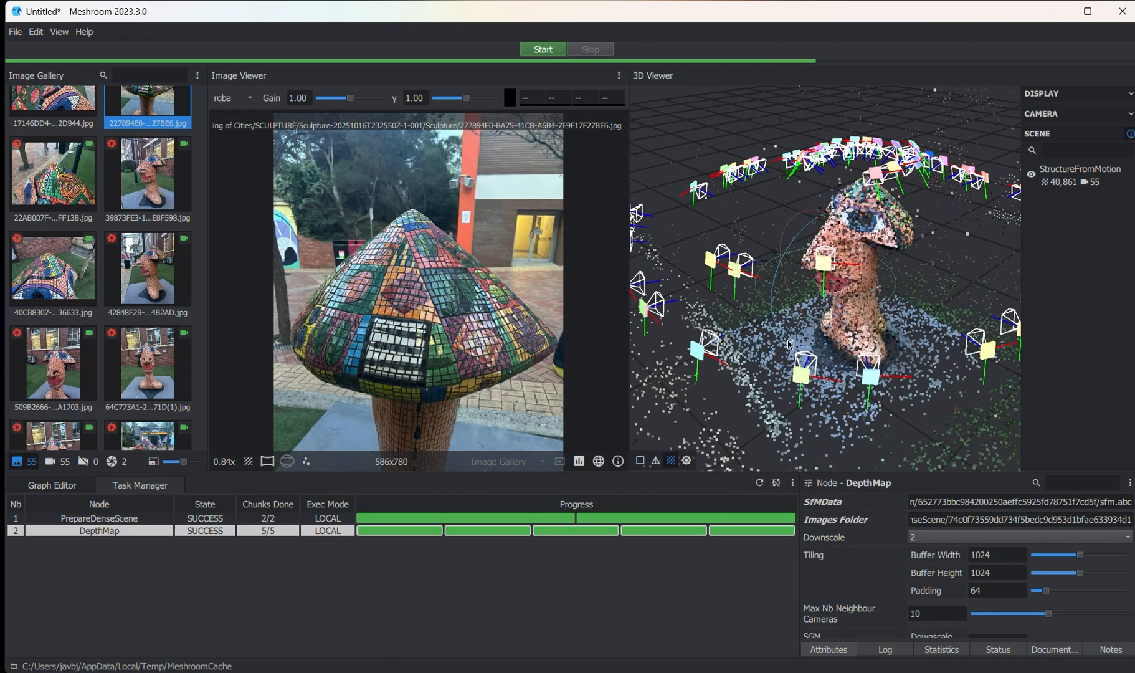
left_click_drag(896, 241, 805, 337)
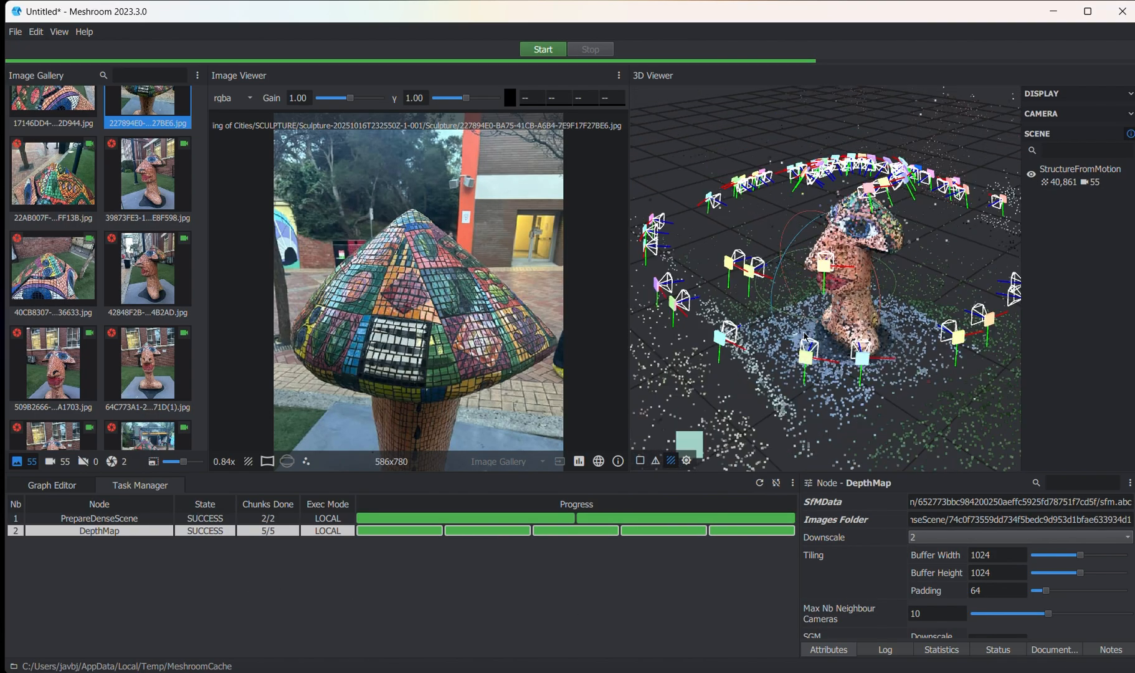
left_click_drag(858, 309, 719, 432)
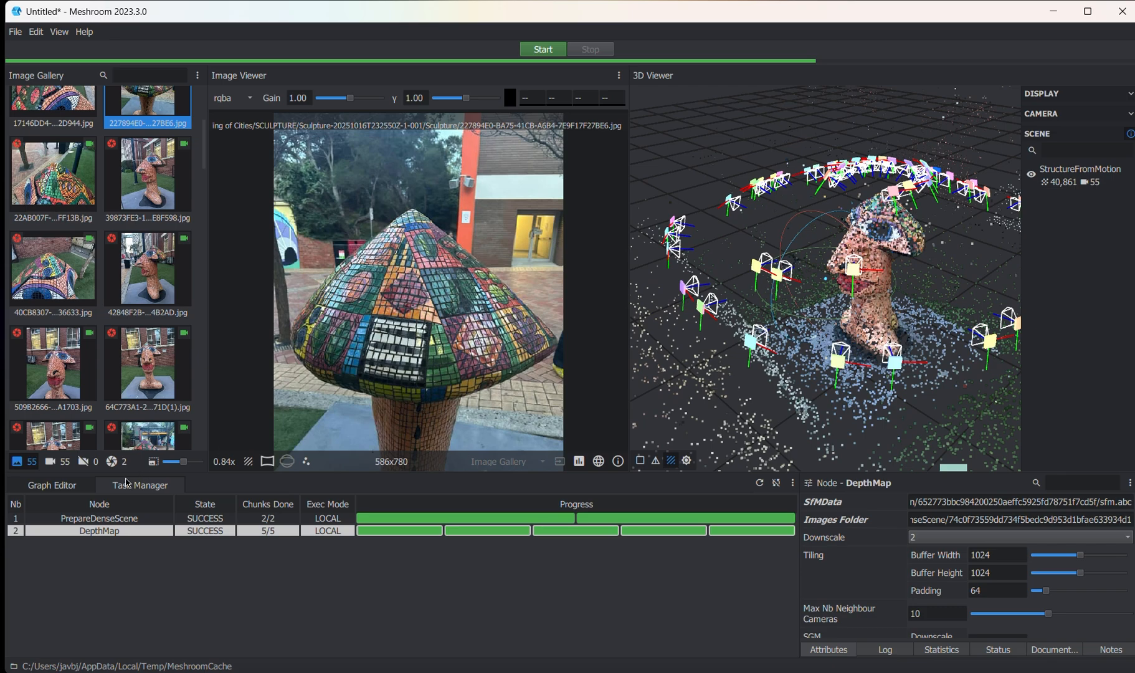
left_click(51, 486)
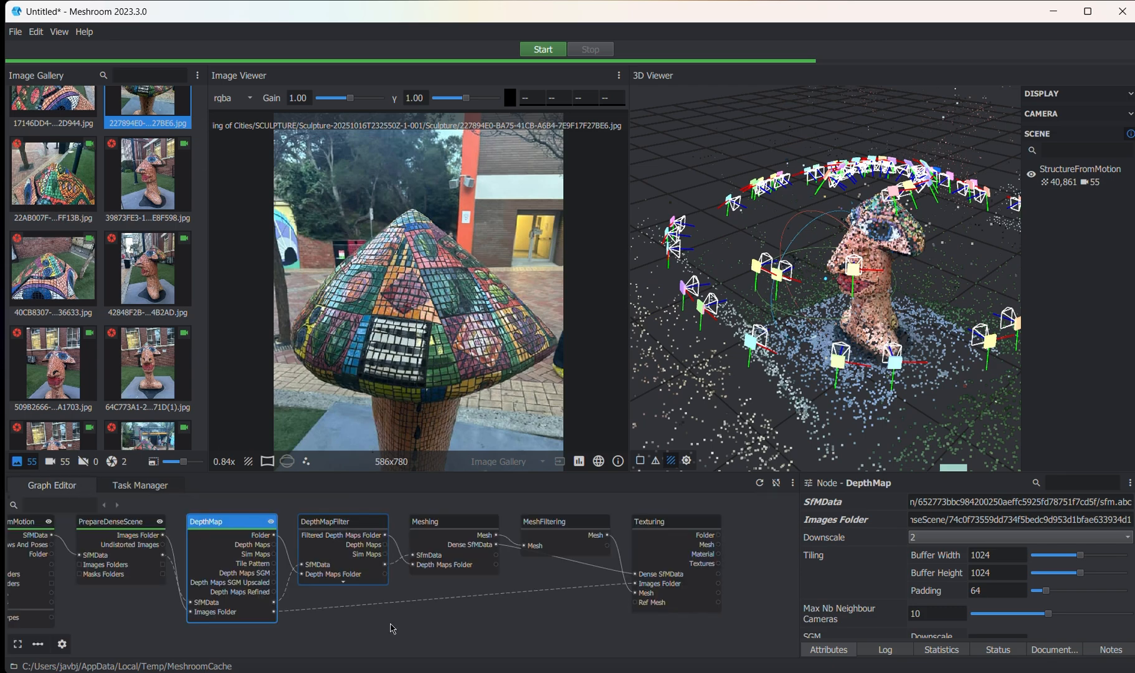
left_click(454, 524)
scroll(822, 293, "up", 8)
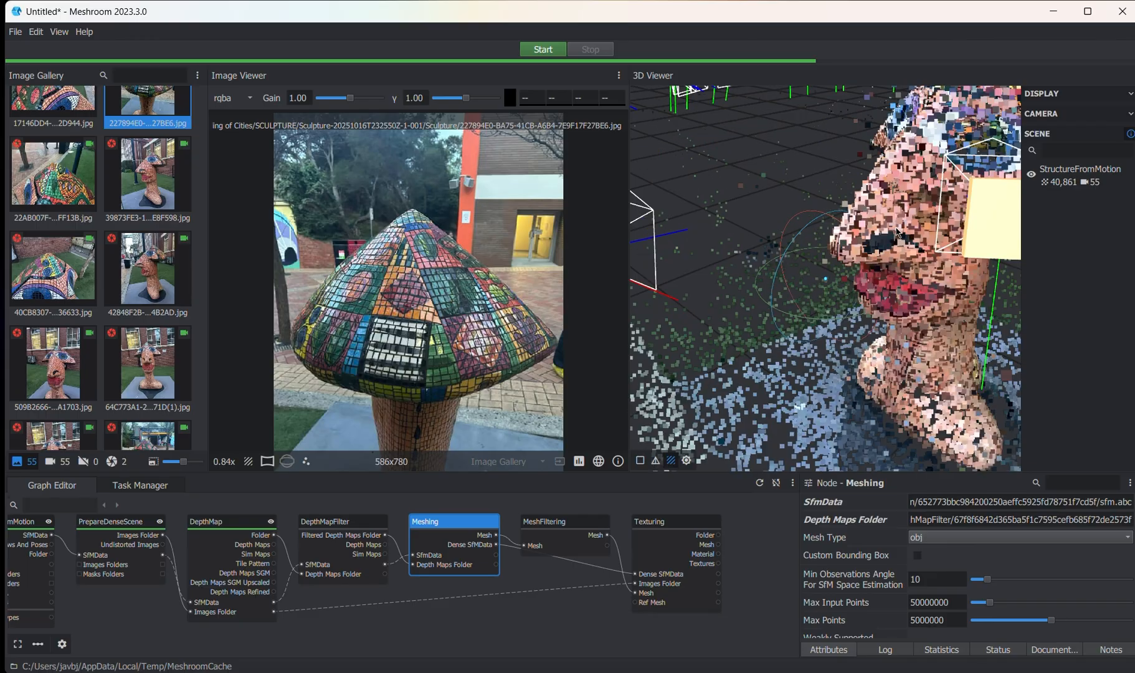
scroll(845, 291, "down", 6)
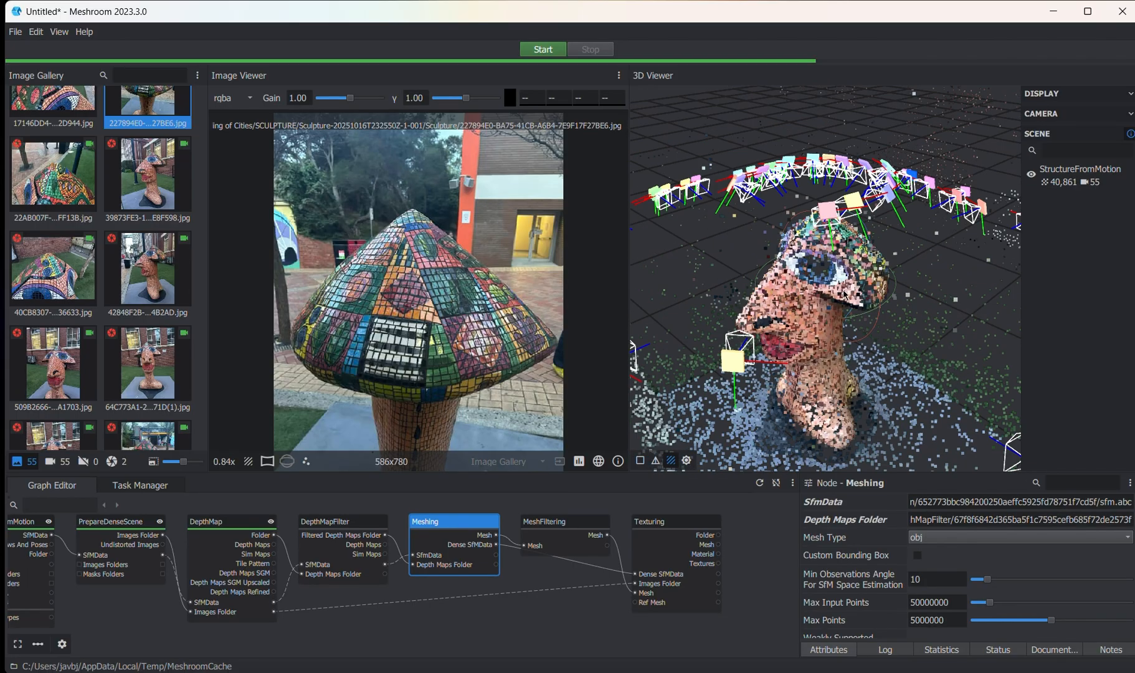
mouse_move(835, 346)
left_mouse_down()
mouse_move(827, 327)
mouse_move(873, 327)
left_mouse_up()
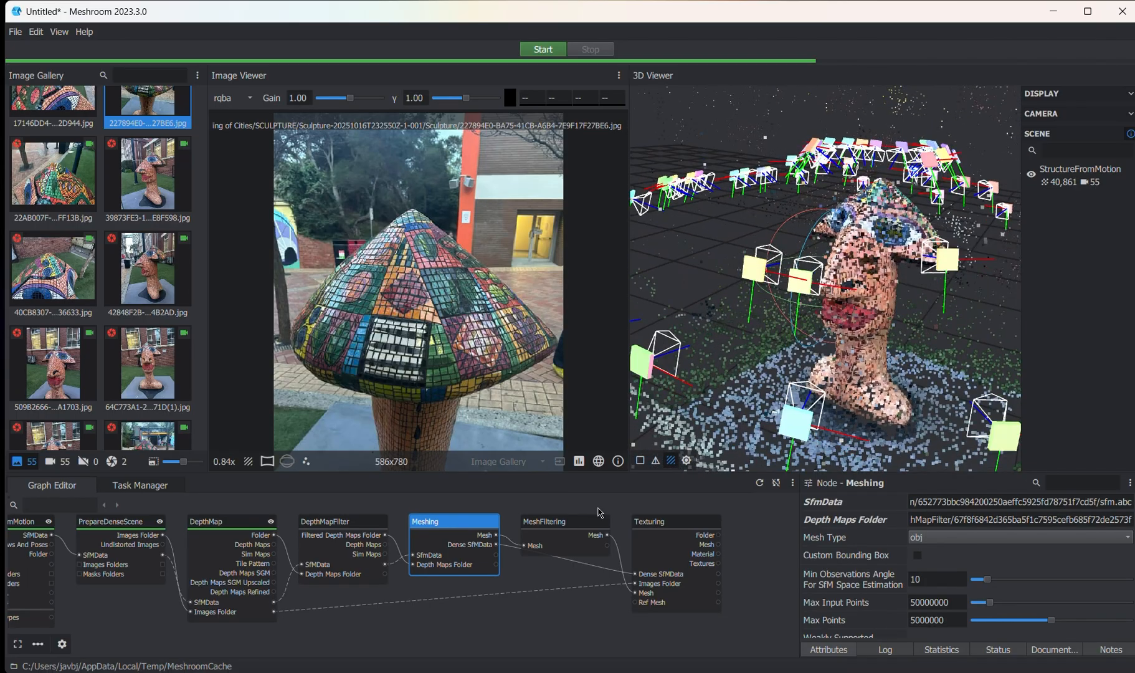
right_click(432, 528)
left_click(447, 536)
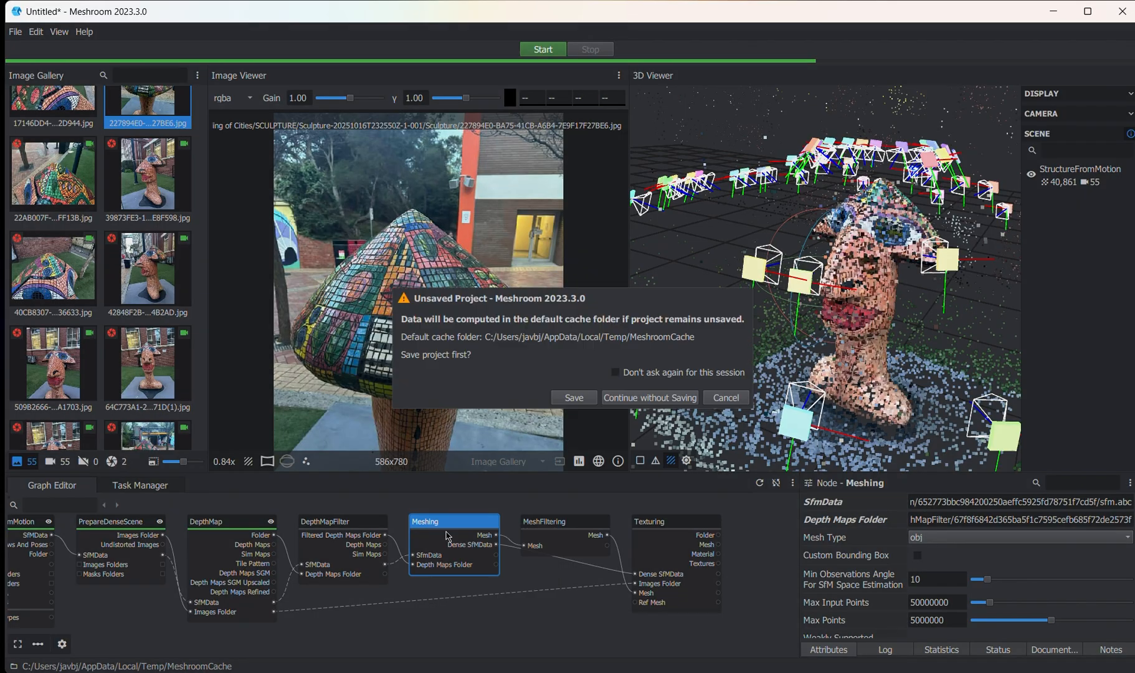
left_click(646, 399)
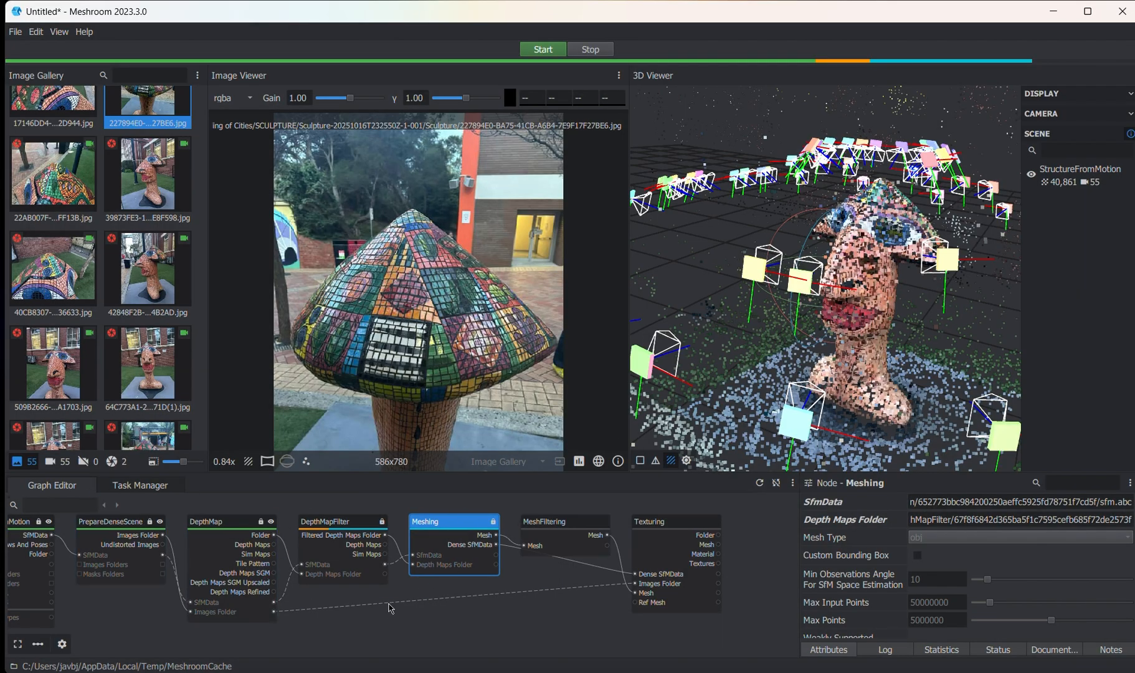
- Load the computed Meshing result into the 3D scene and inspect the mesh around the sculpture
middle_click_drag(398, 605, 462, 601)
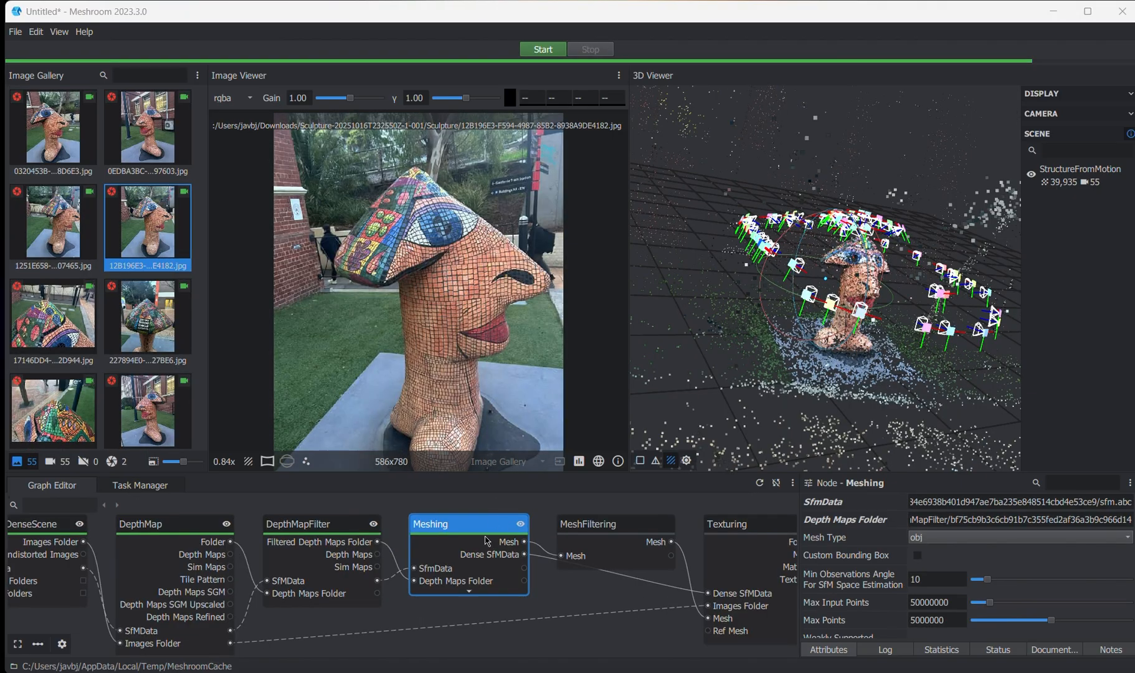
scroll(488, 541, "down", 4)
scroll(875, 322, "up", 2)
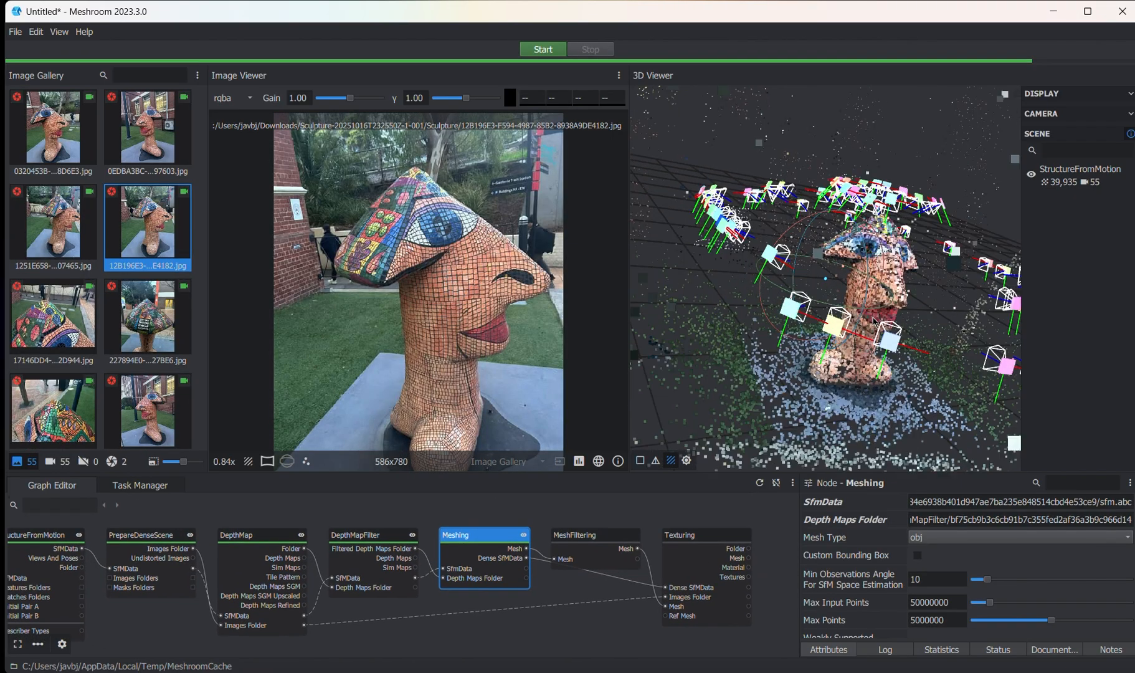
mouse_move(873, 319)
left_mouse_down()
mouse_move(869, 305)
mouse_move(840, 321)
mouse_move(852, 365)
mouse_move(846, 278)
mouse_move(879, 323)
mouse_move(750, 281)
mouse_move(755, 302)
left_mouse_up()
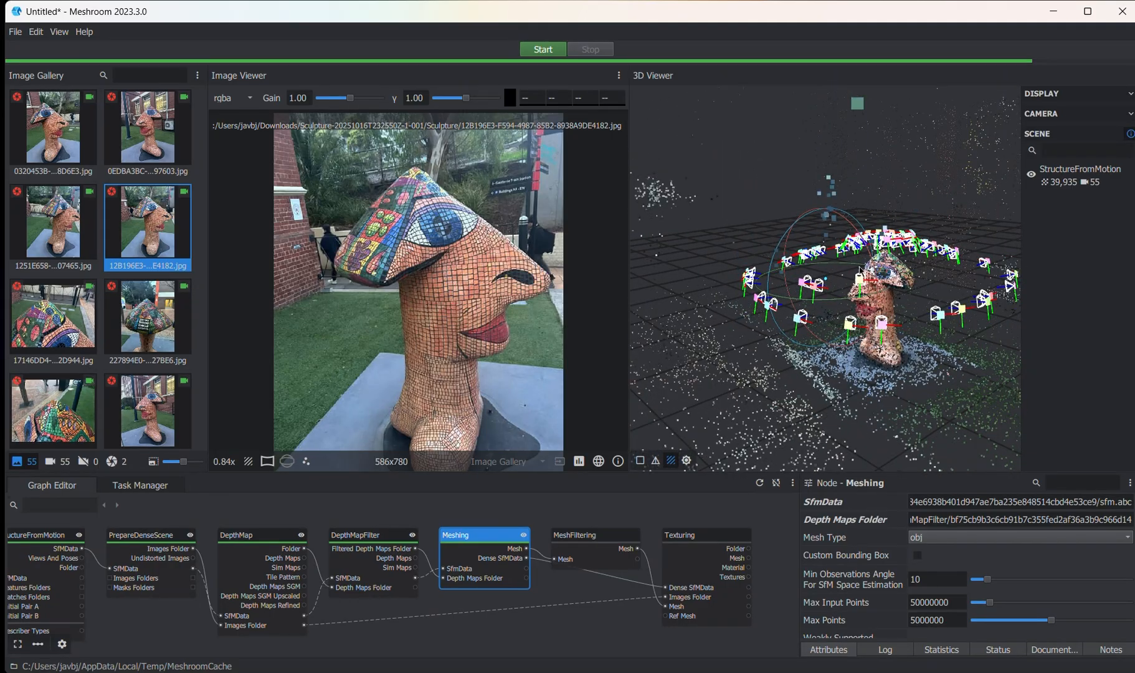
left_click_drag(871, 287, 903, 268)
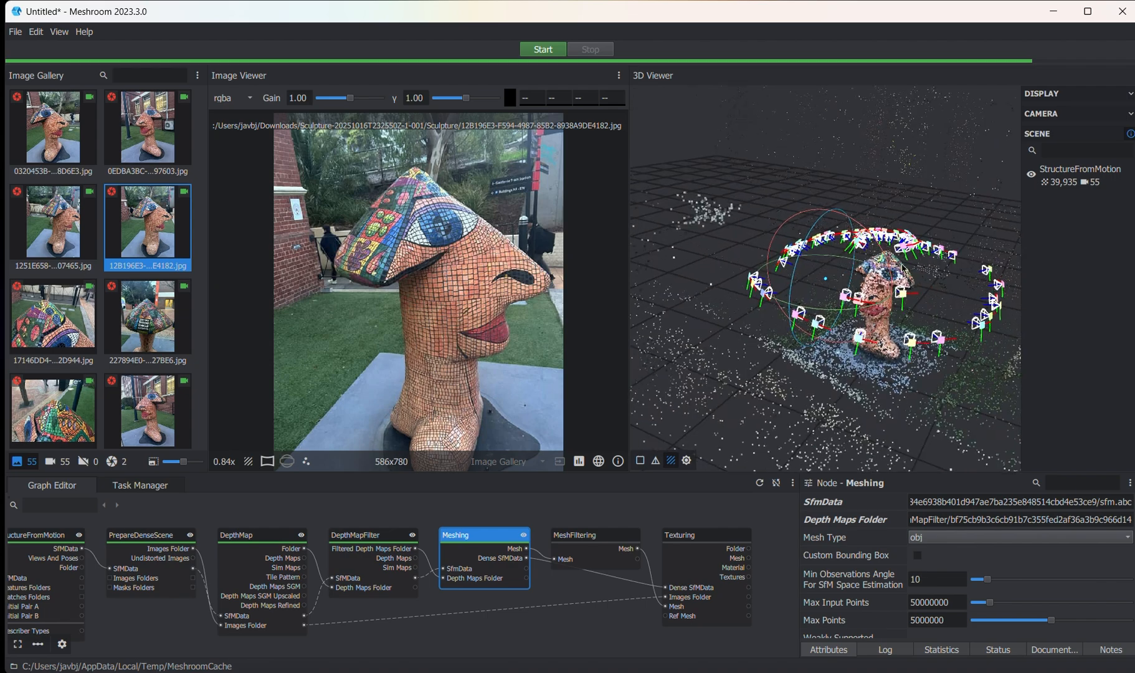
left_click_drag(870, 256, 694, 324)
scroll(427, 586, "up", 4)
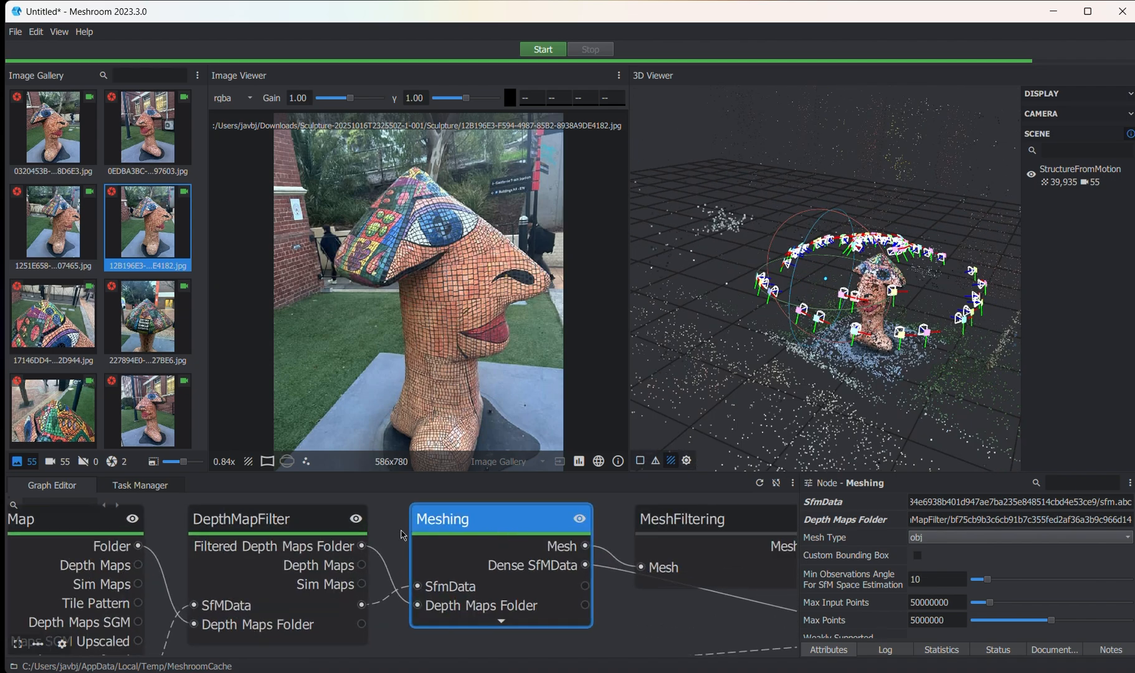
double_click(470, 528)
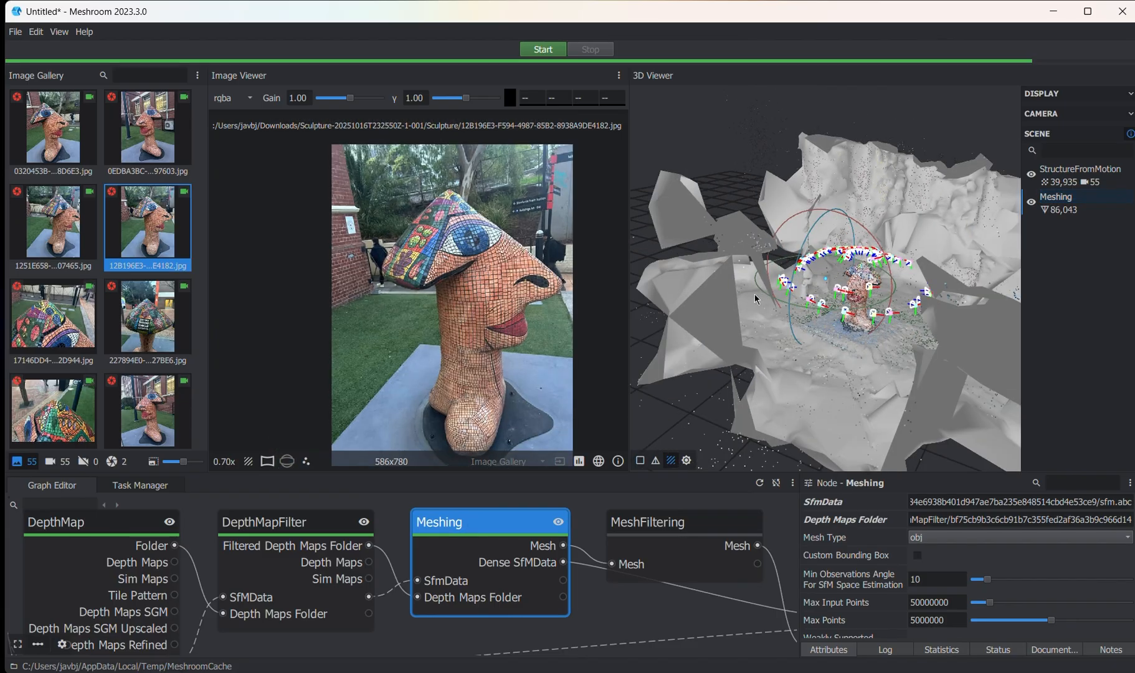
left_click_drag(796, 351, 757, 365)
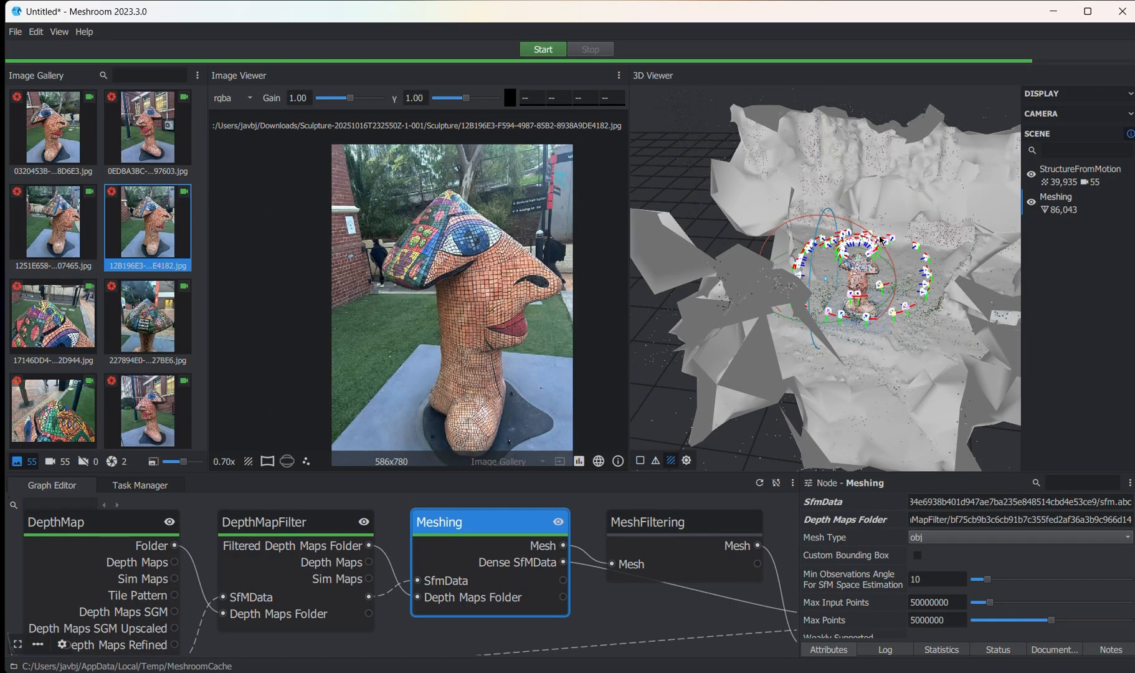
- Reduce the camera display scale in the 3D scene to its minimum
scroll(881, 240, "up", 5)
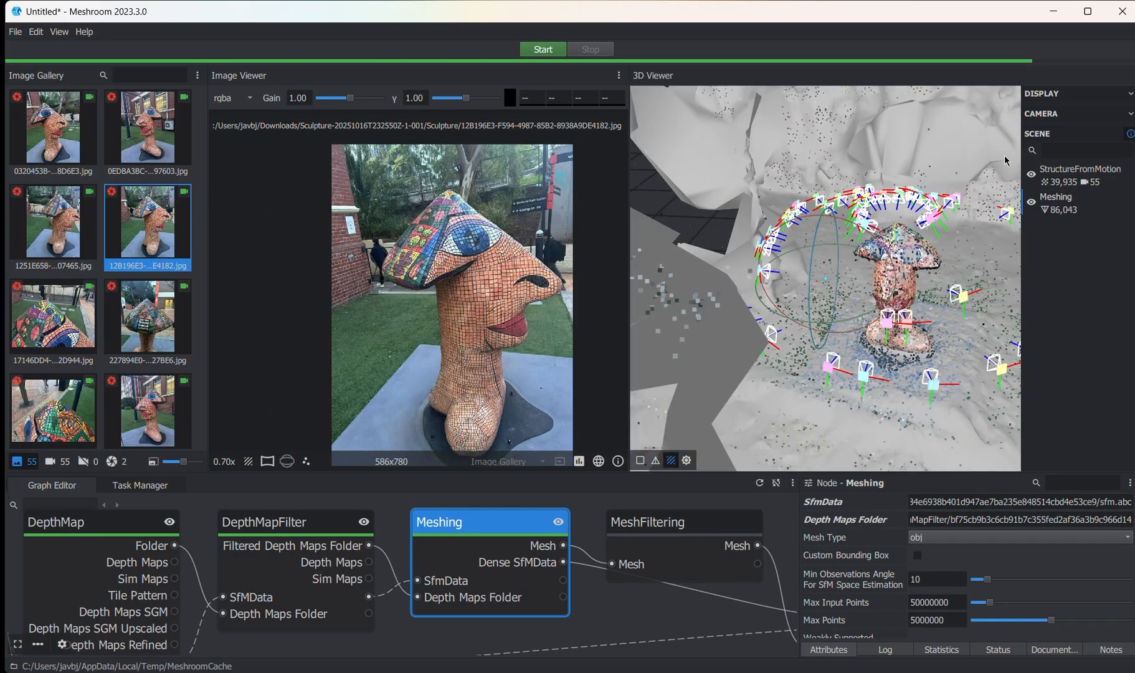
left_click(1131, 116)
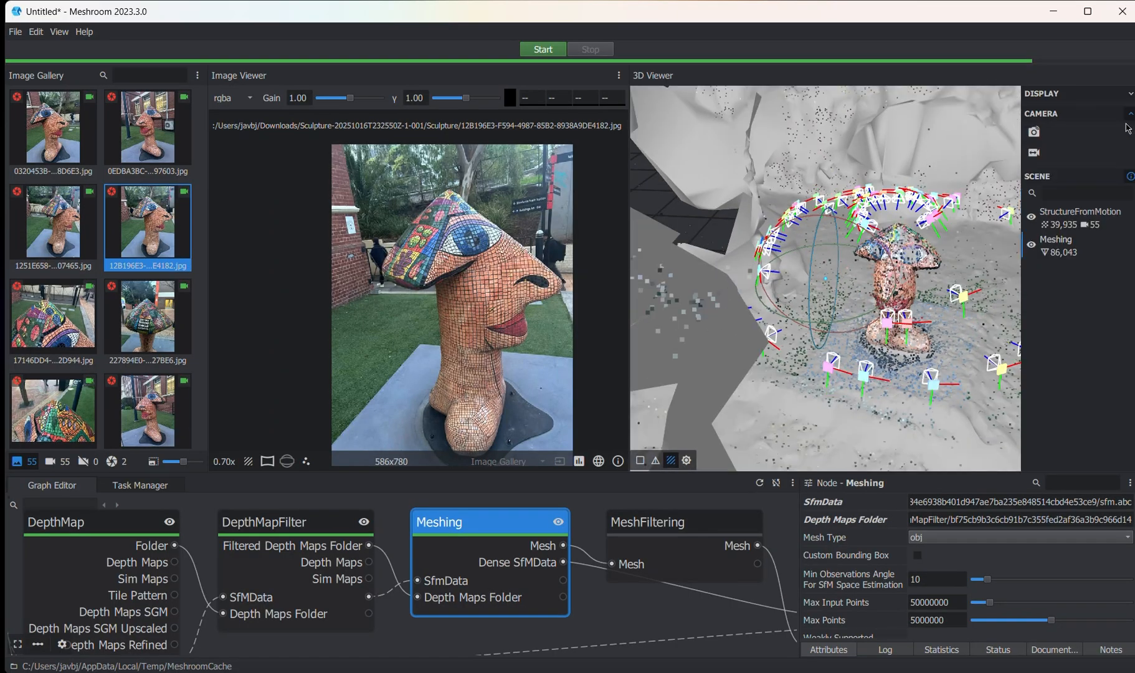
left_click(1129, 94)
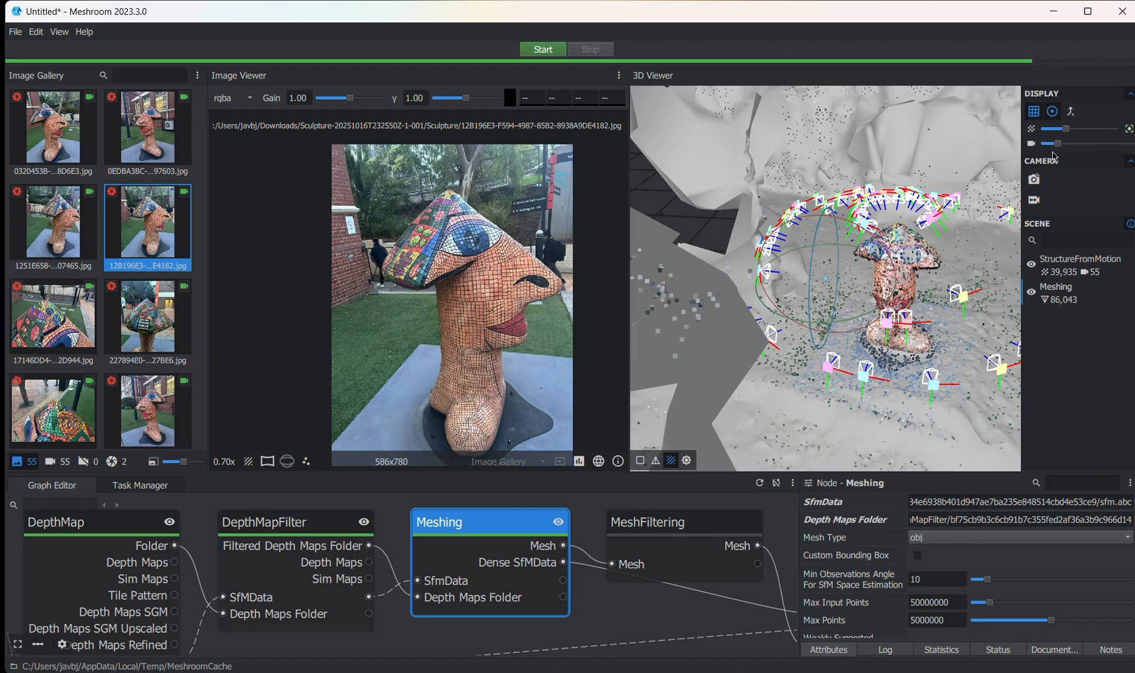
left_click_drag(1057, 143, 1044, 143)
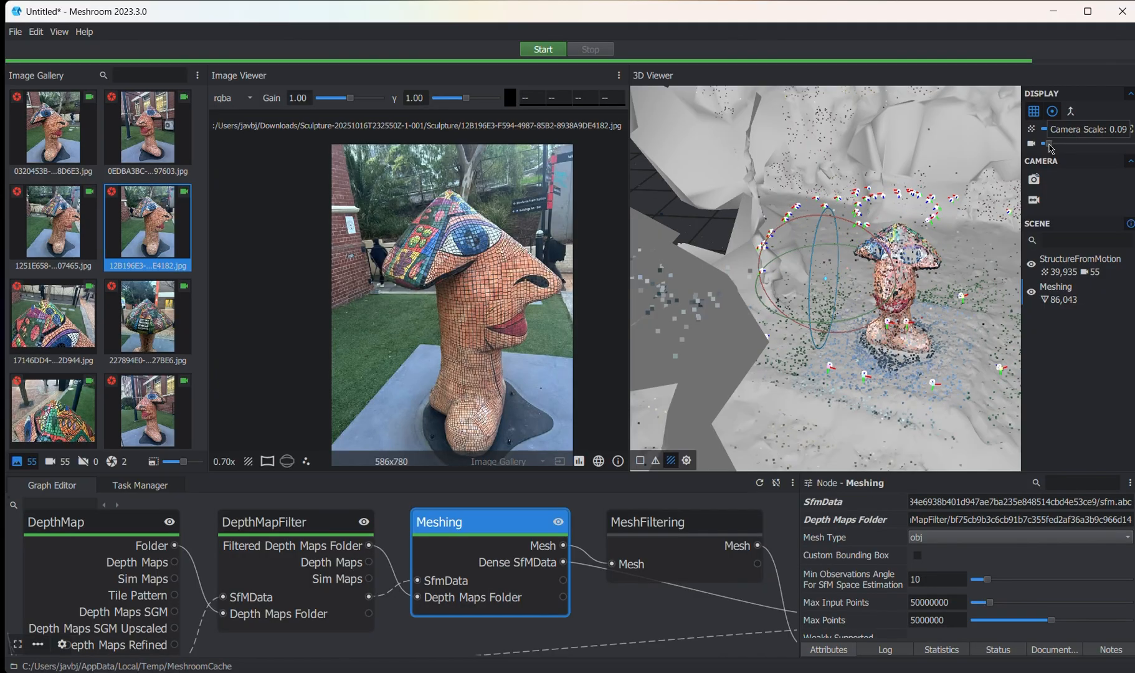
- Inspect the mesh around the sculpture from several angles and in wireframe display, and switch it to solid display
key("f")
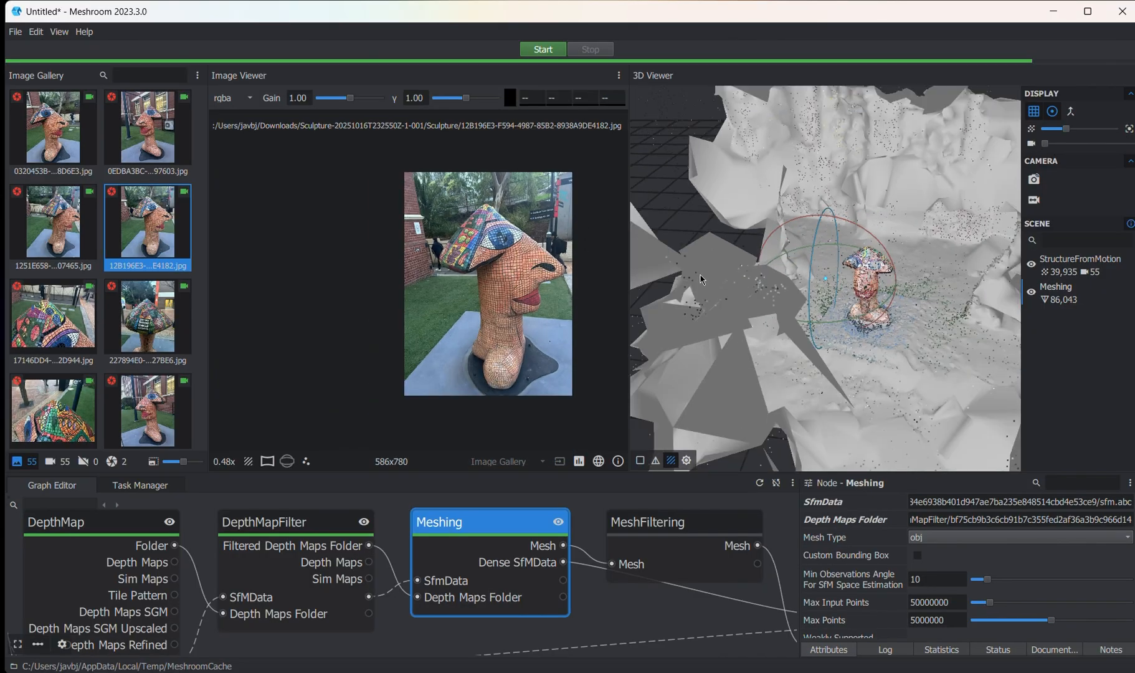
mouse_move(886, 332)
left_mouse_down()
mouse_move(953, 314)
mouse_move(773, 292)
mouse_move(832, 256)
left_mouse_up()
scroll(859, 274, "up", 5)
scroll(860, 275, "down", 5)
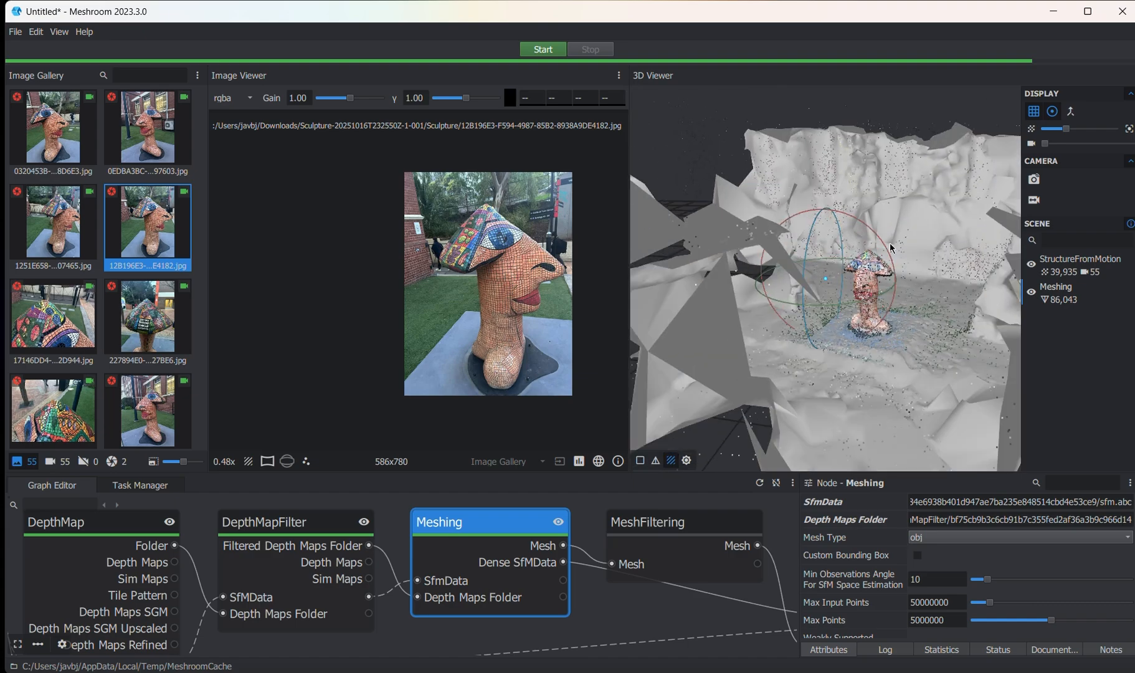
mouse_move(886, 286)
left_mouse_down()
mouse_move(871, 302)
mouse_move(860, 274)
left_mouse_up()
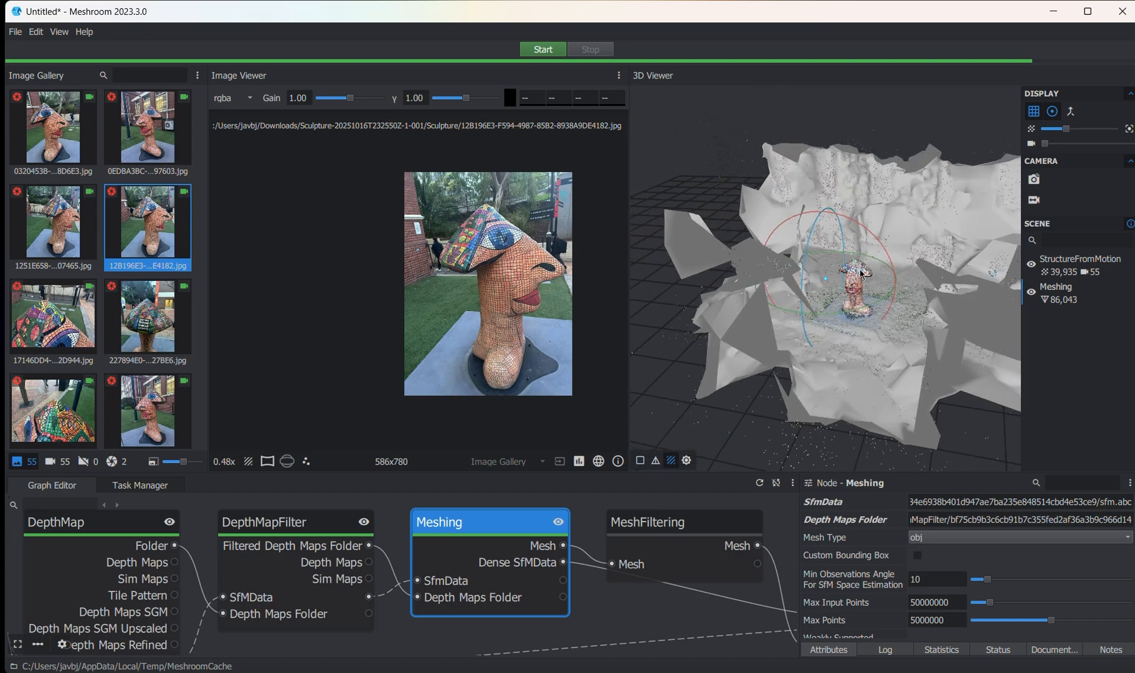
scroll(870, 257, "up", 3)
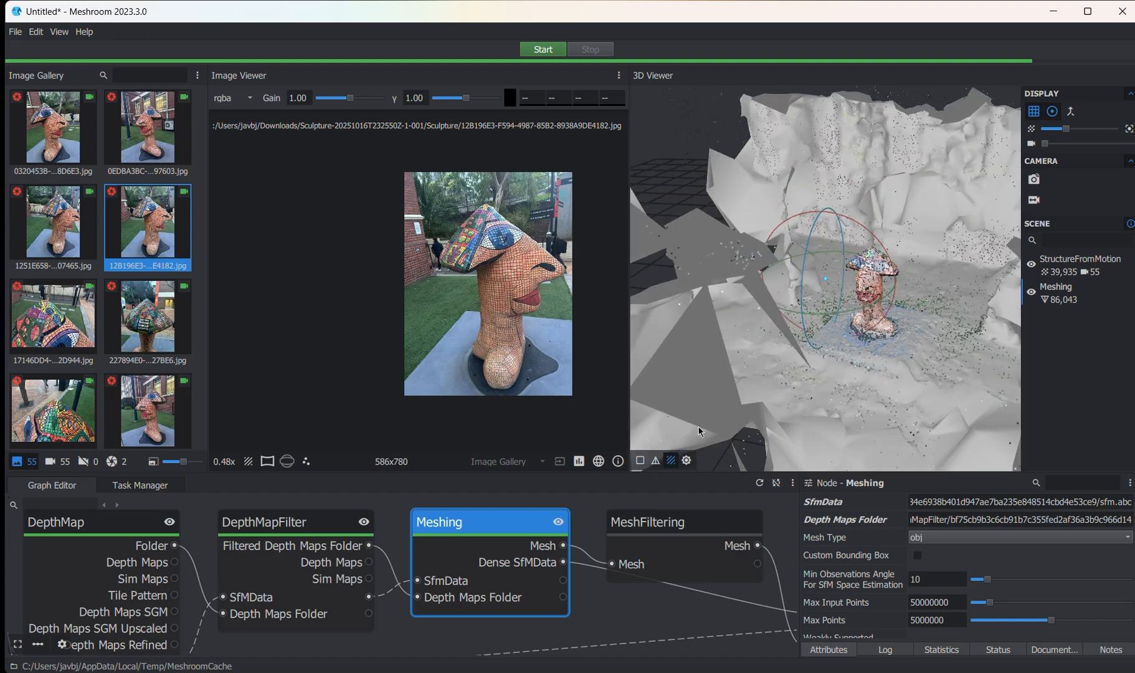
left_click(656, 461)
scroll(752, 278, "up", 5)
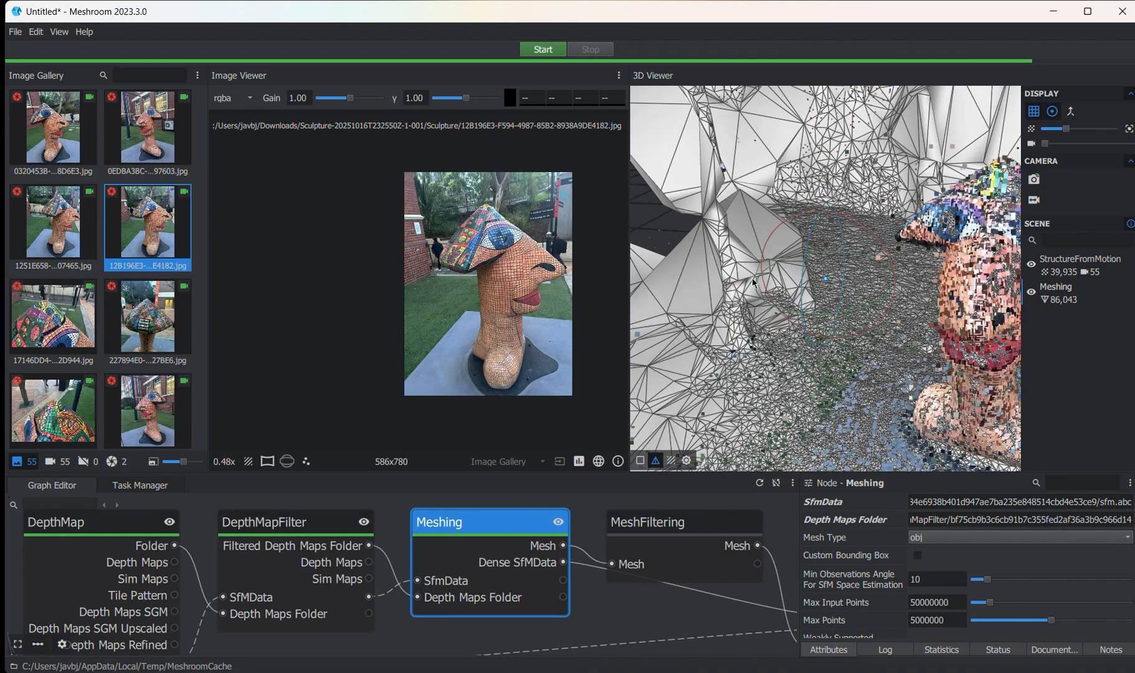
scroll(752, 278, "down", 5)
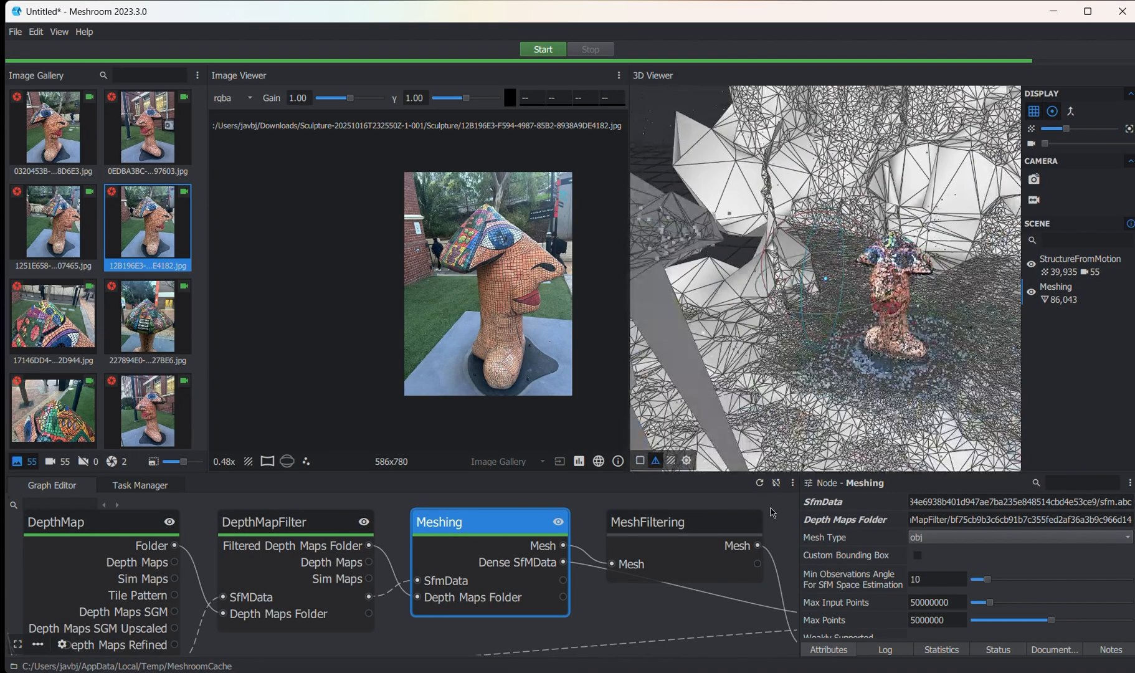
left_click(671, 460)
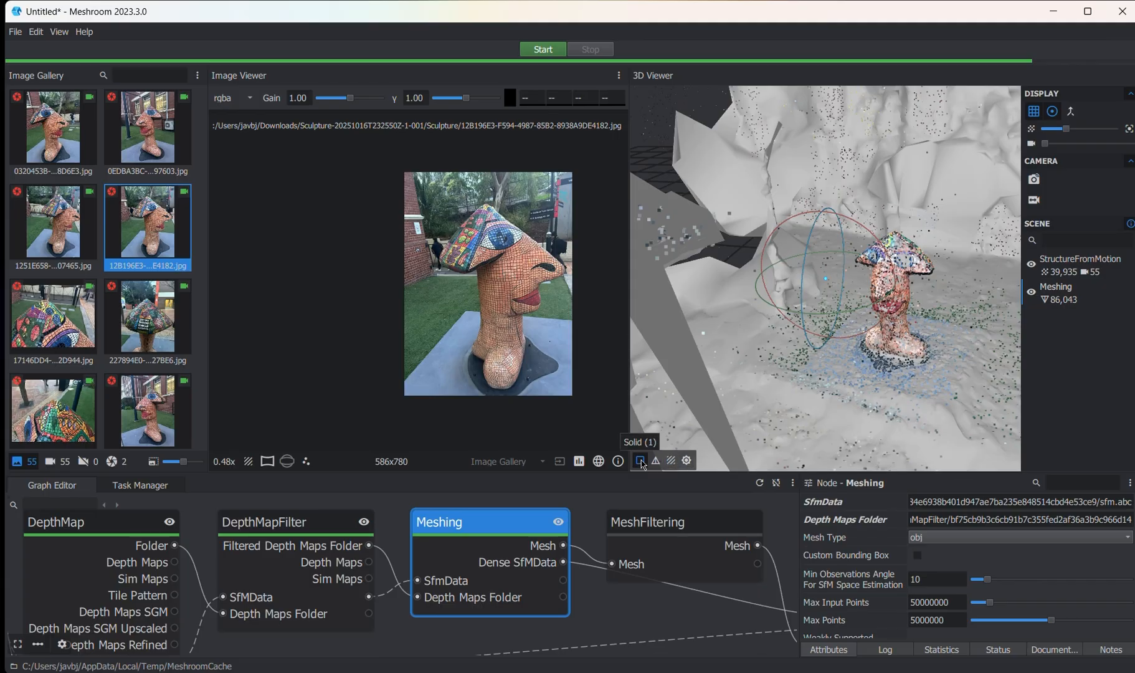
mouse_move(884, 268)
left_mouse_down()
mouse_move(948, 298)
mouse_move(875, 270)
left_mouse_up()
- Compute the Texturing node at the end of the node graph, continuing without saving the project
scroll(499, 561, "down", 5)
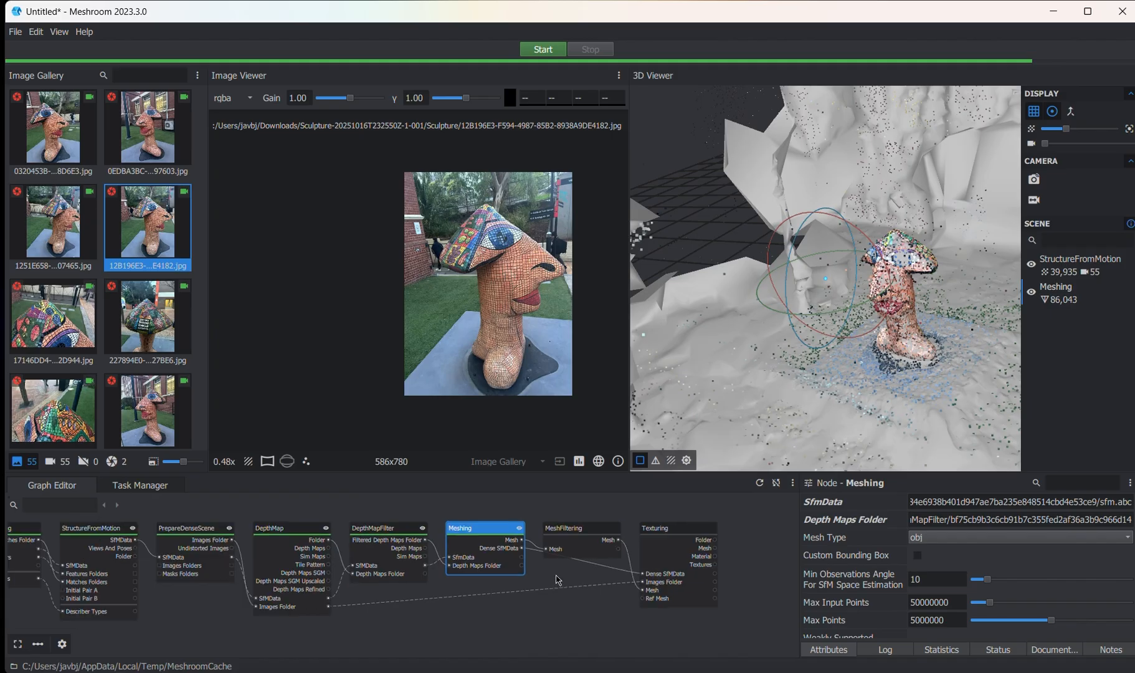
scroll(558, 580, "up", 5)
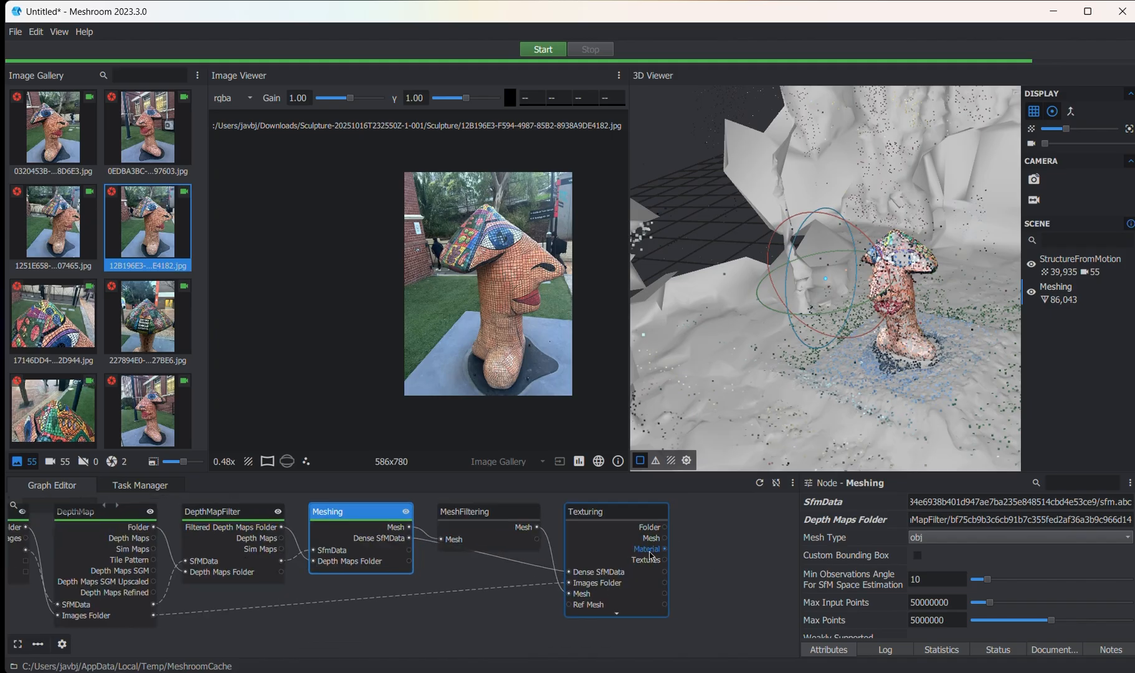
left_click(673, 530)
scroll(673, 530, "up", 2)
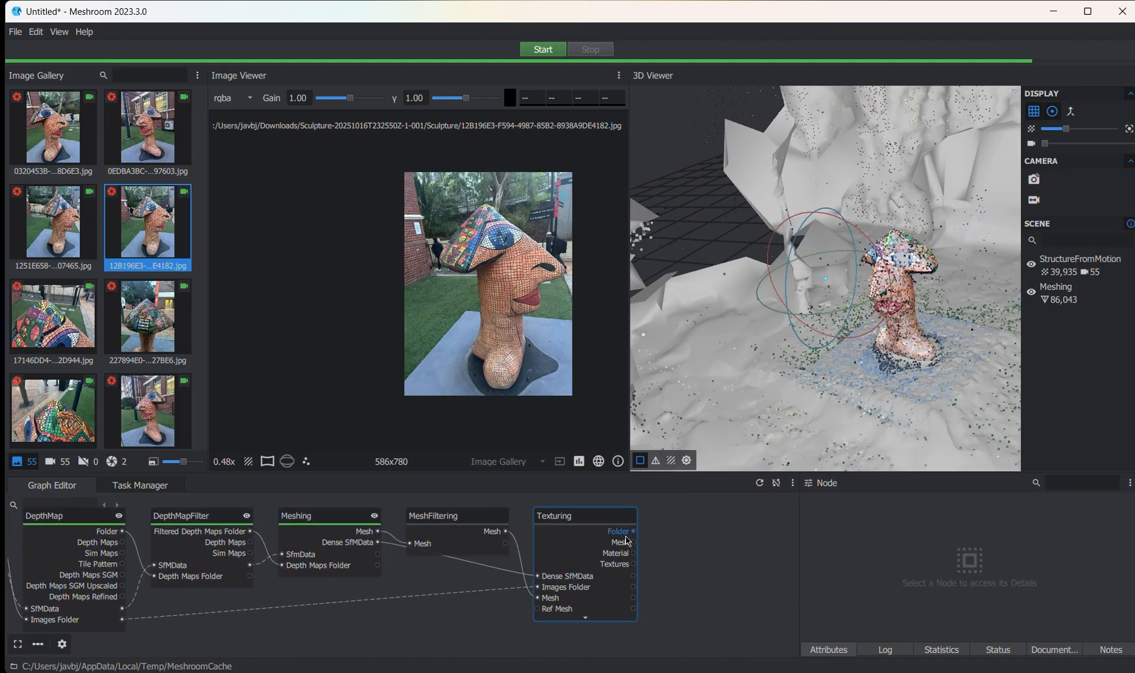
left_click(589, 515)
right_click(572, 517)
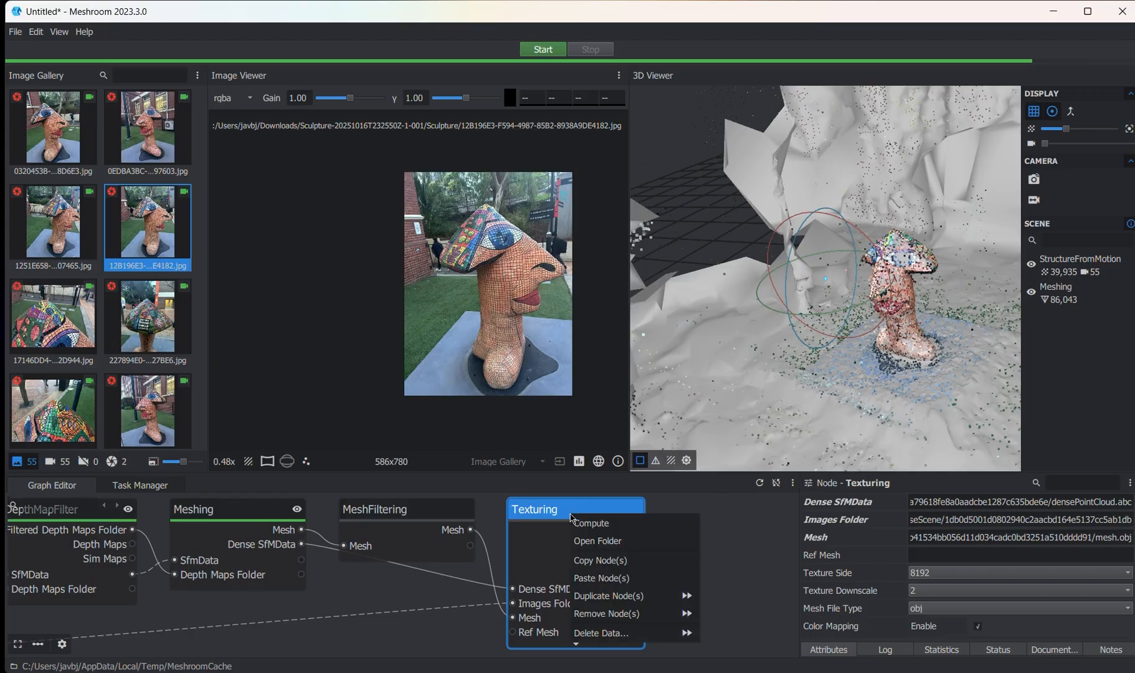
left_click(606, 527)
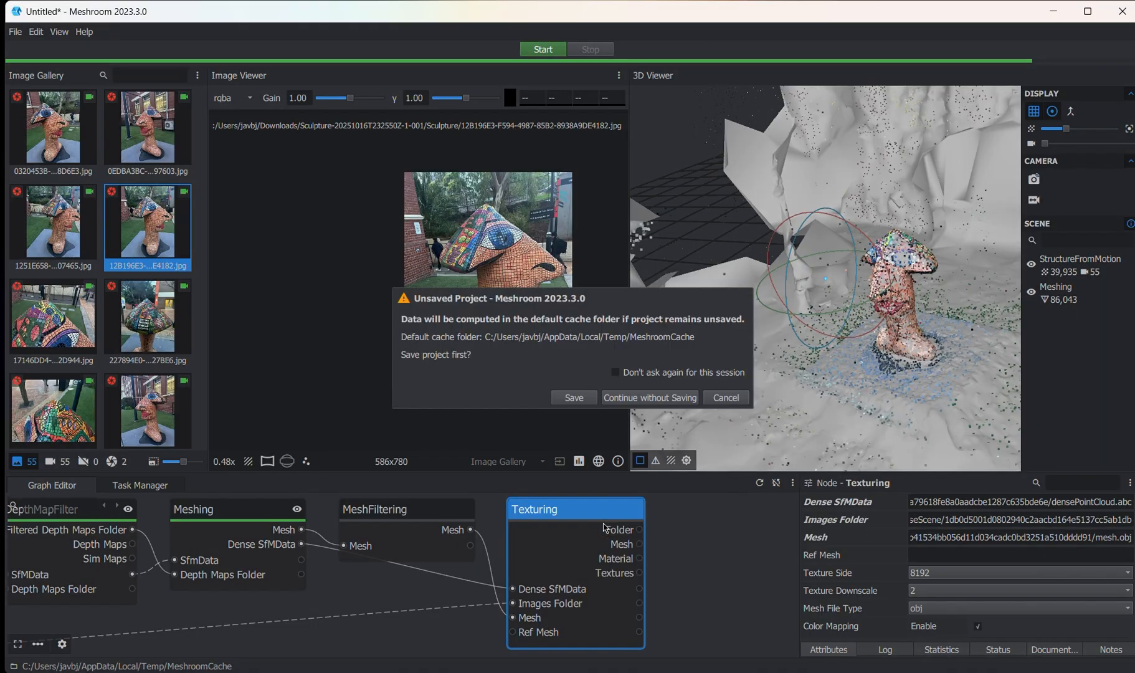
left_click(635, 397)
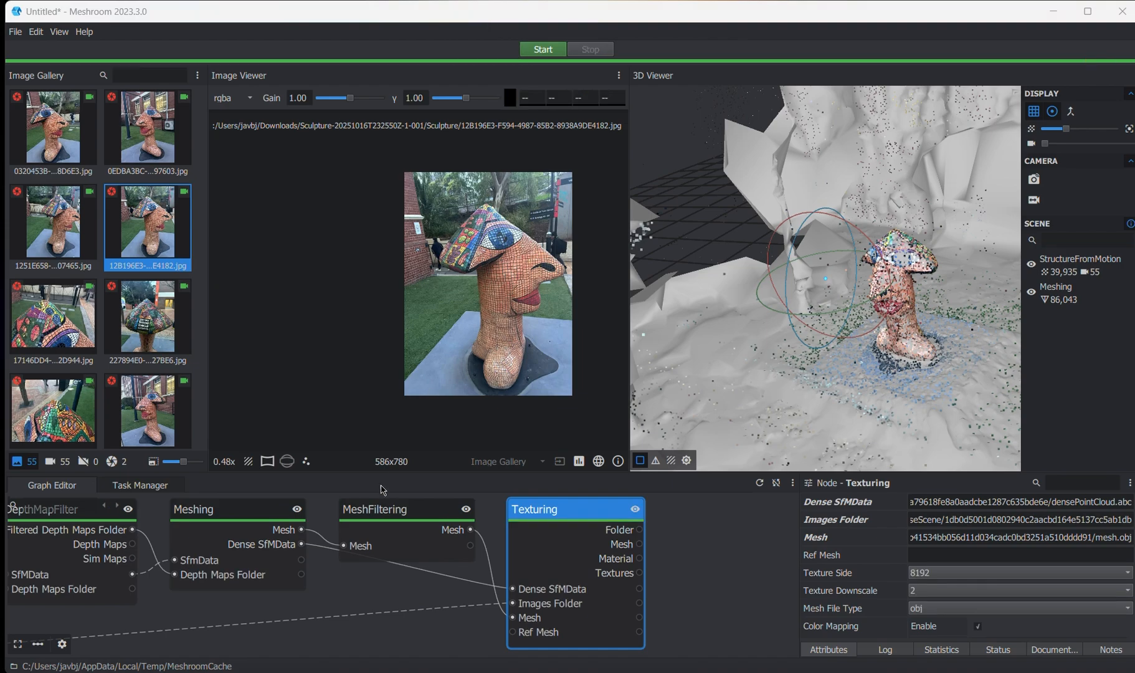
- Switch the 3D scene to textured display and examine the sculpture and its surrounding mesh up close and from a distance
scroll(804, 319, "down", 5)
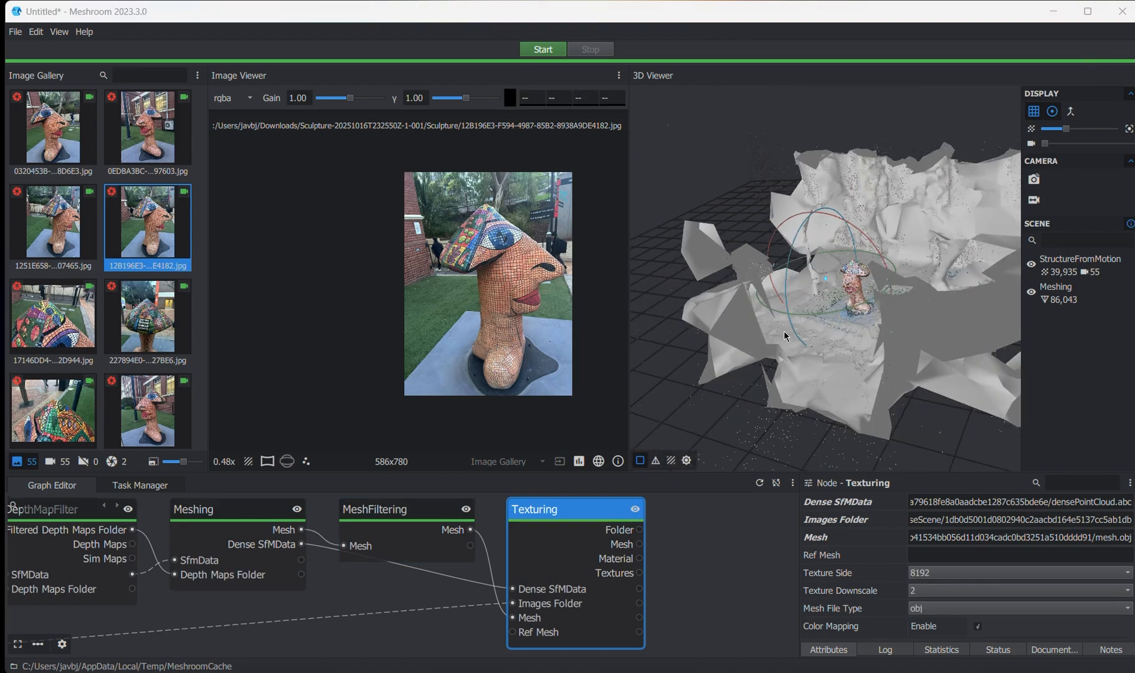
left_click_drag(786, 335, 685, 386)
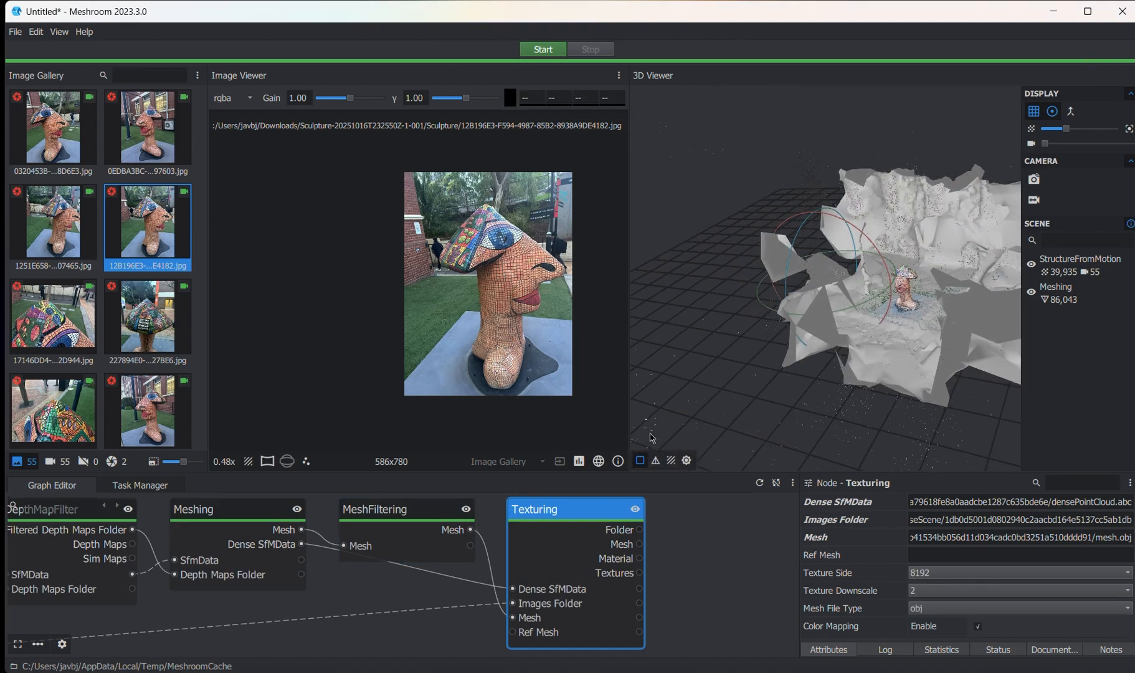
left_click(675, 462)
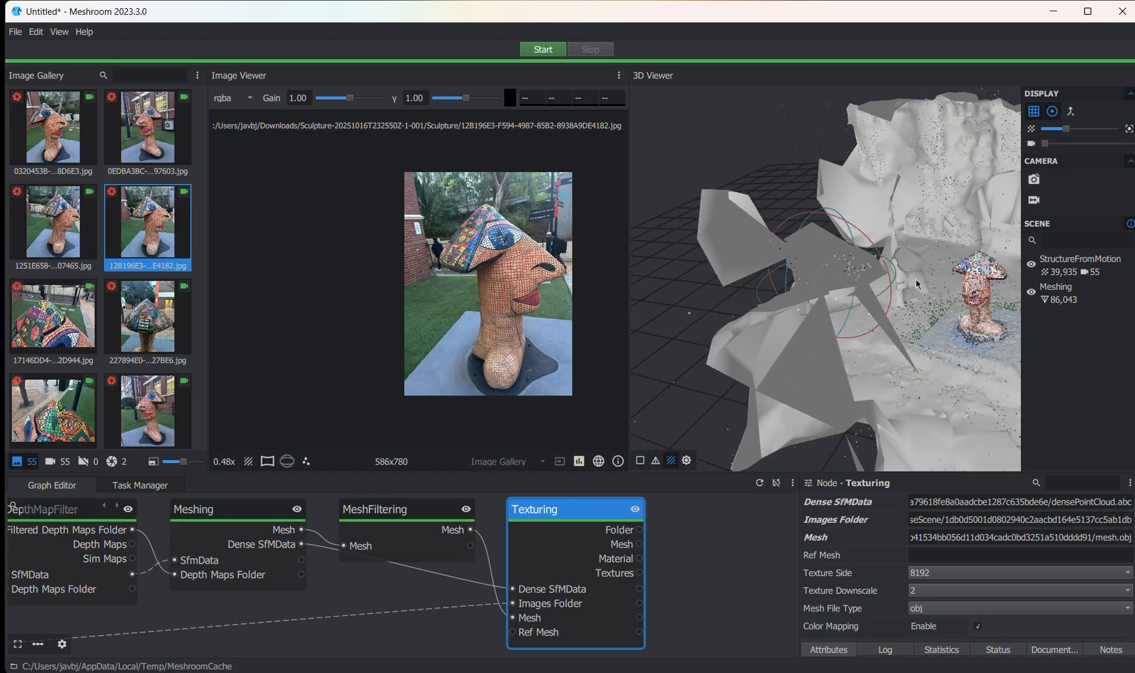
left_click_drag(960, 339, 784, 331)
scroll(766, 293, "up", 5)
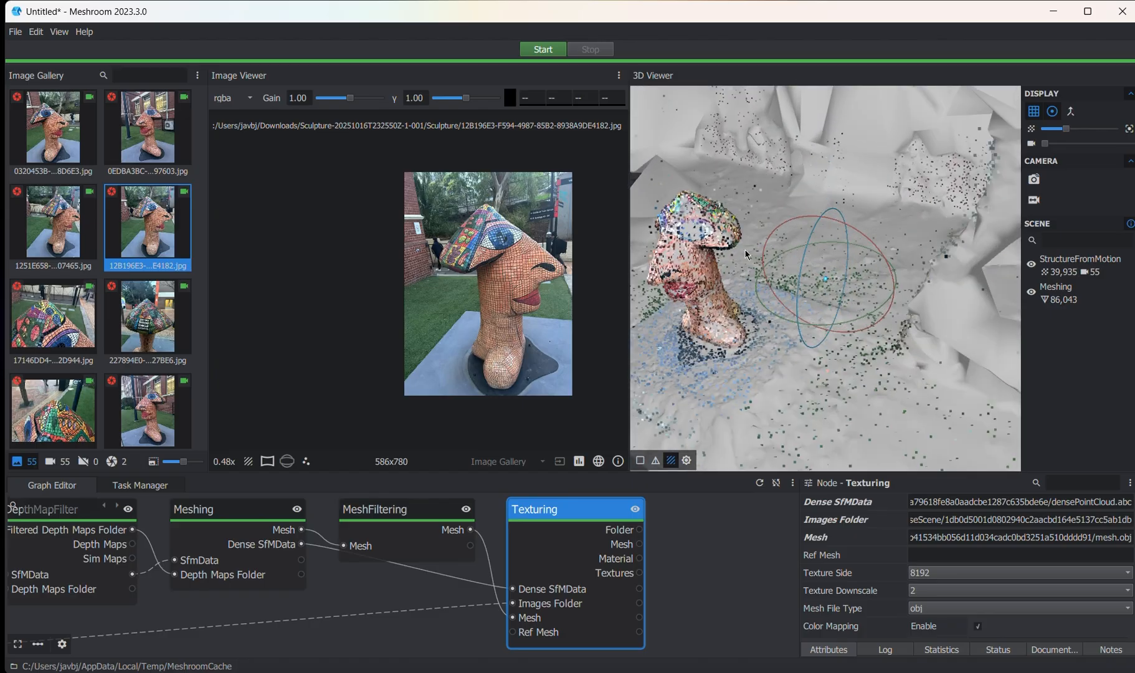
mouse_move(727, 256)
left_mouse_down()
mouse_move(747, 310)
mouse_move(708, 213)
mouse_move(711, 242)
mouse_move(749, 235)
left_mouse_up()
scroll(750, 235, "down", 5)
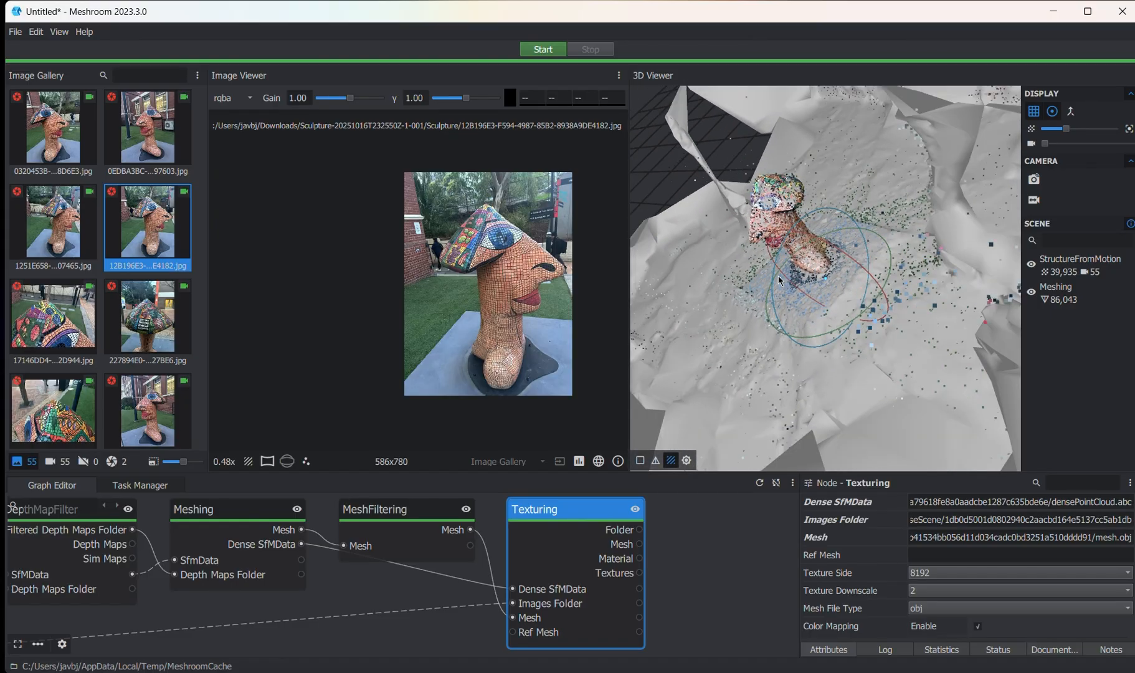
mouse_move(829, 243)
middle_mouse_down()
mouse_move(903, 193)
mouse_move(798, 289)
middle_mouse_up()
scroll(798, 288, "up", 5)
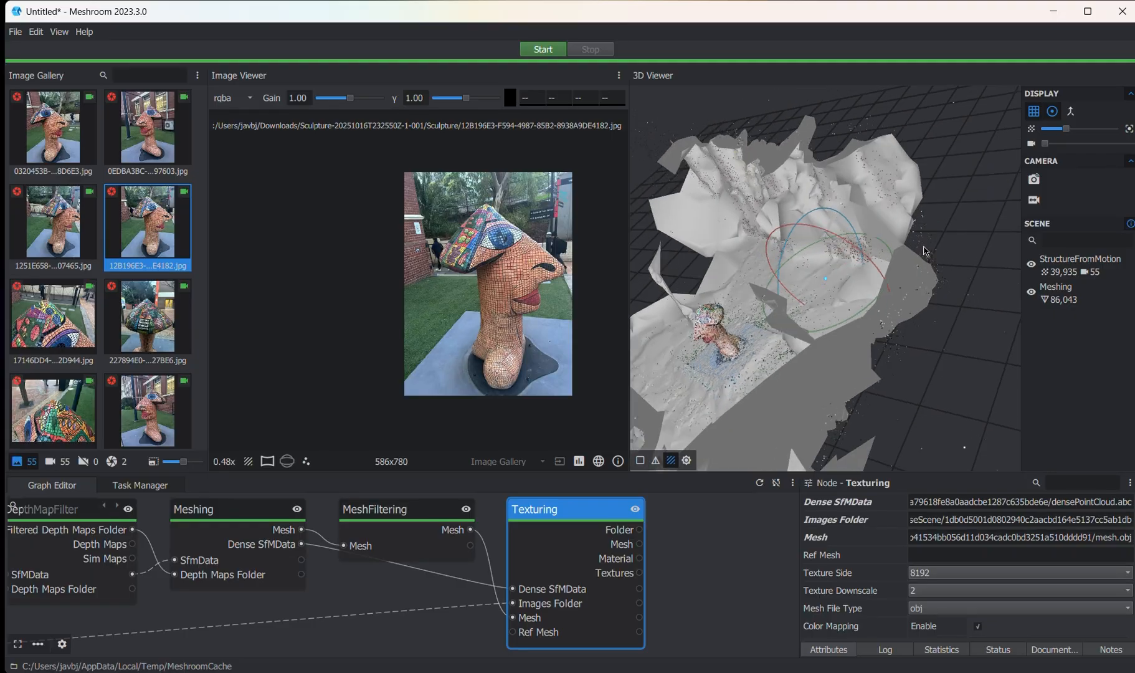